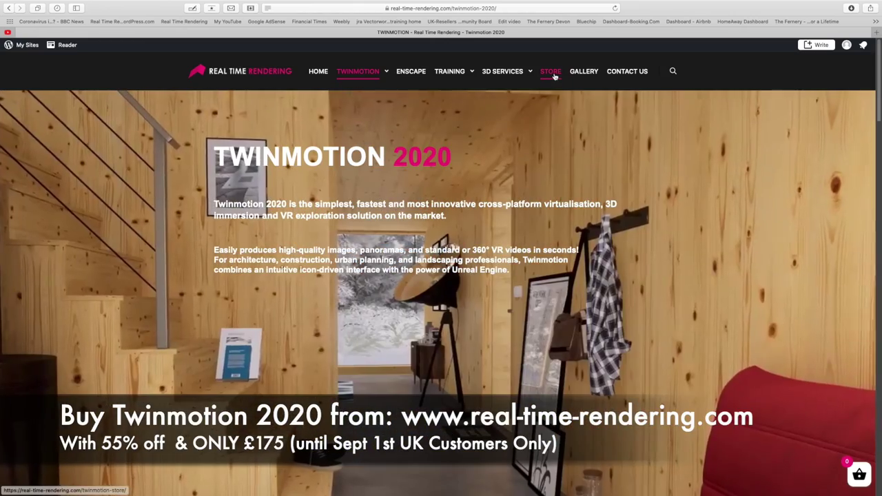
Open the website's store page
click(551, 70)
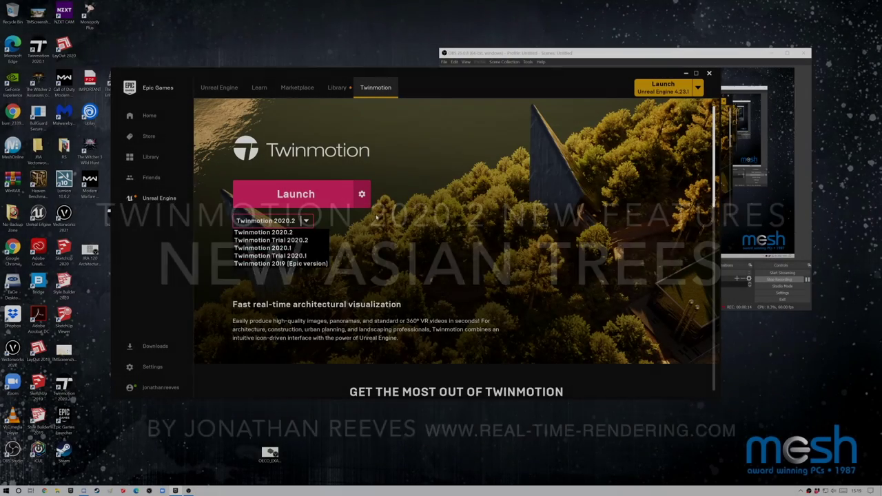
Launch Twinmotion 2020.2 from the Epic Games launcher and dismiss the welcome window
click(296, 195)
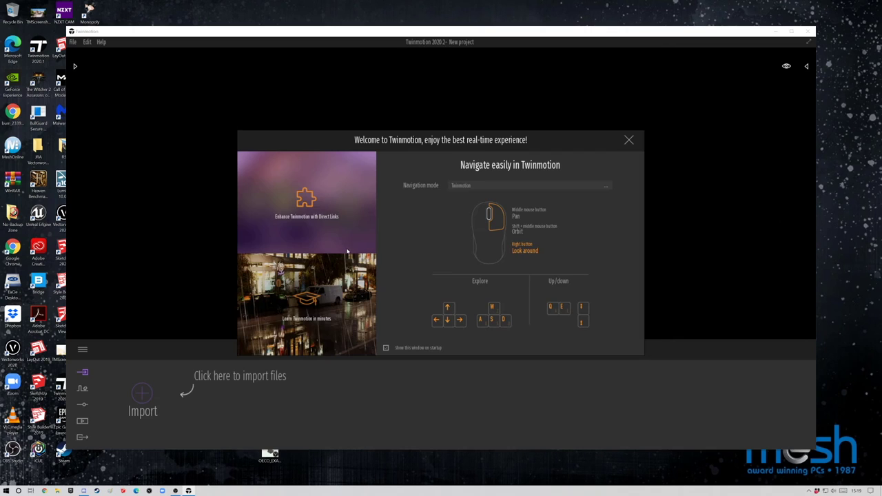
click(628, 140)
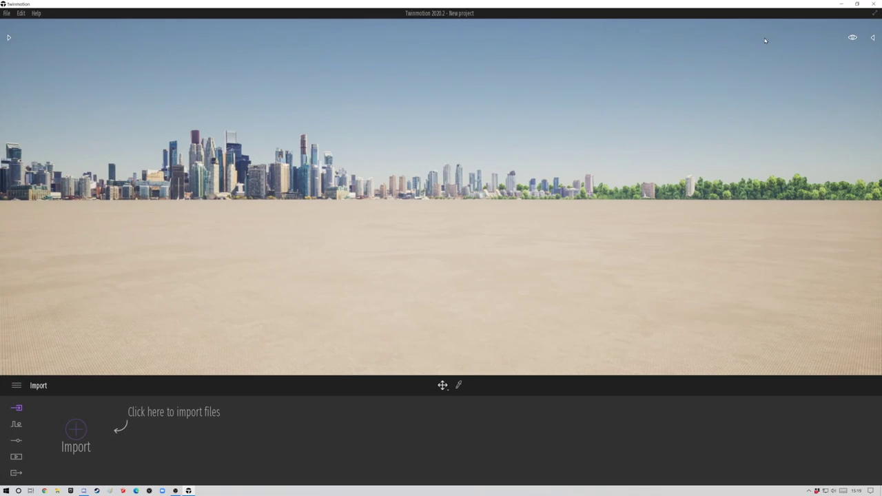
Check the program's version information in the About Twinmotion window and close it
click(6, 13)
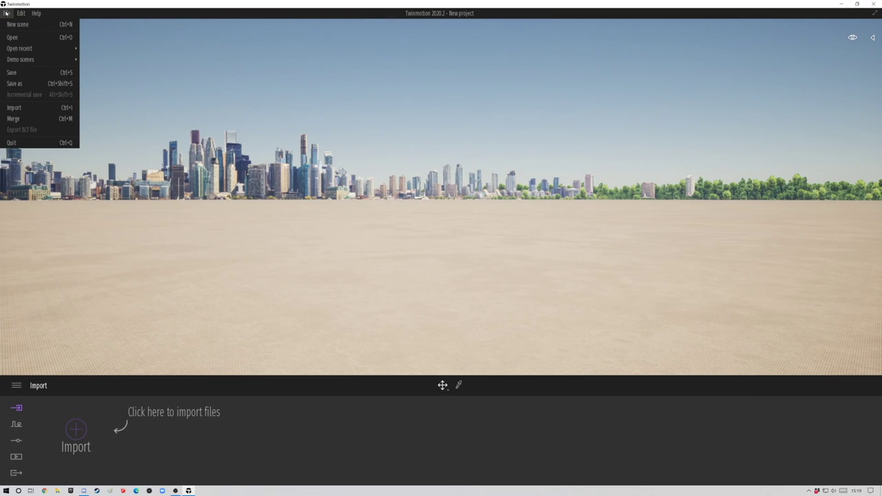
mouse_move(36, 13)
click(55, 83)
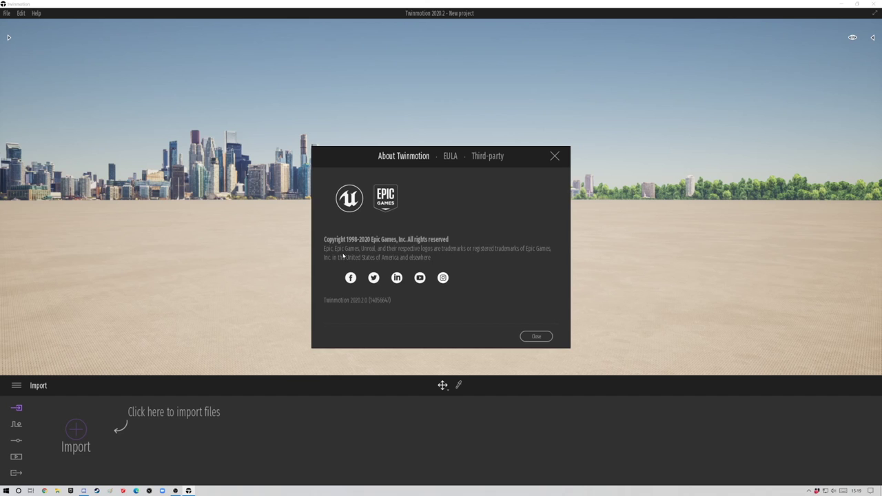
click(536, 337)
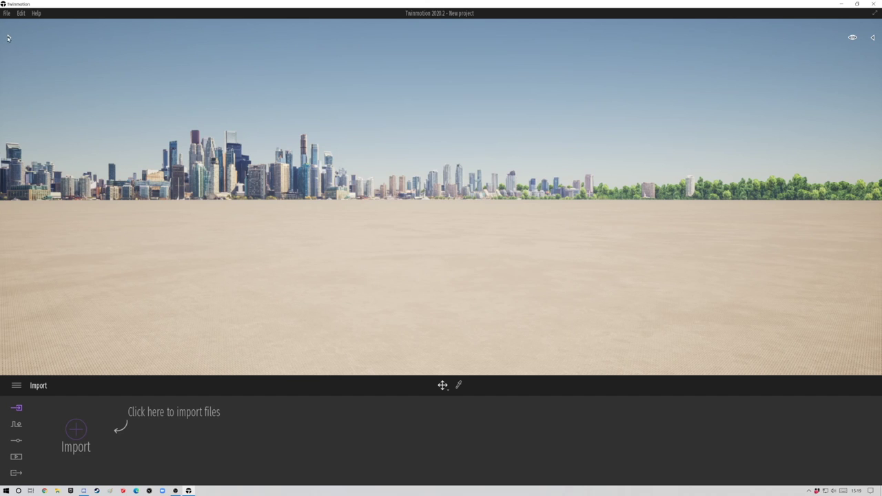
Open the Trees folder of the Vegetation and landscape library, widen the library to three columns and go to its last entries
click(9, 37)
click(113, 88)
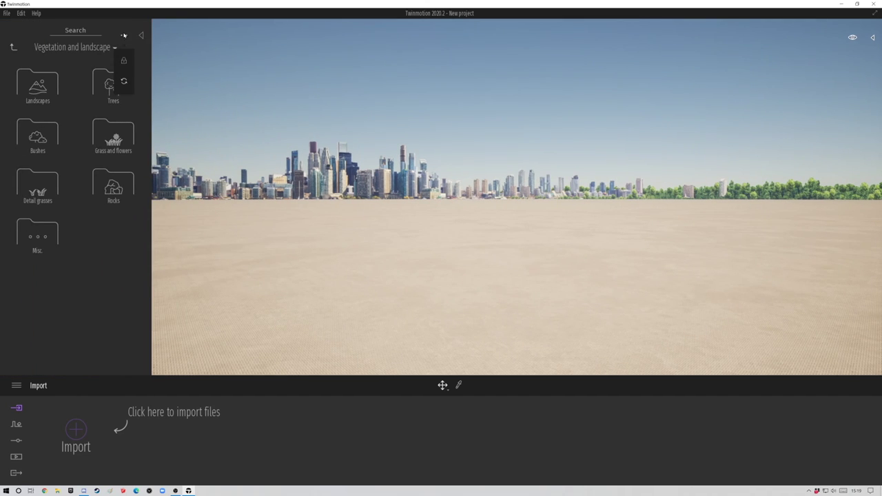
click(114, 96)
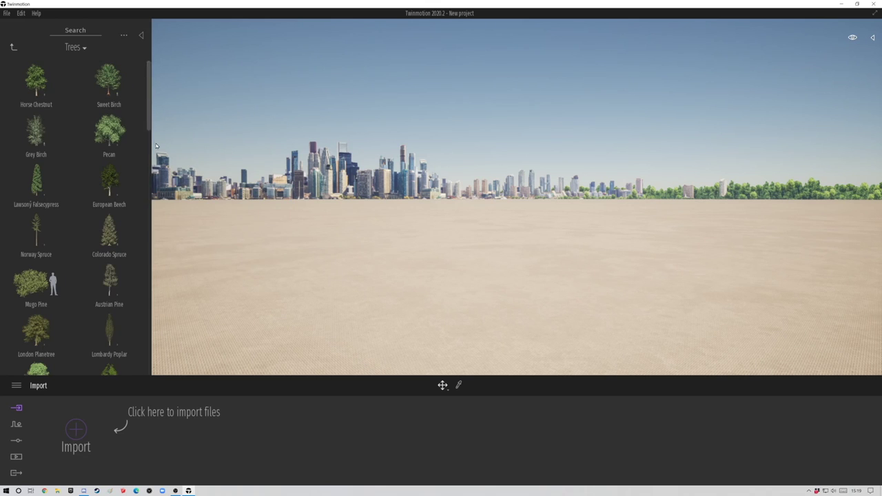
drag(153, 142, 228, 144)
scroll(221, 199, down, 5)
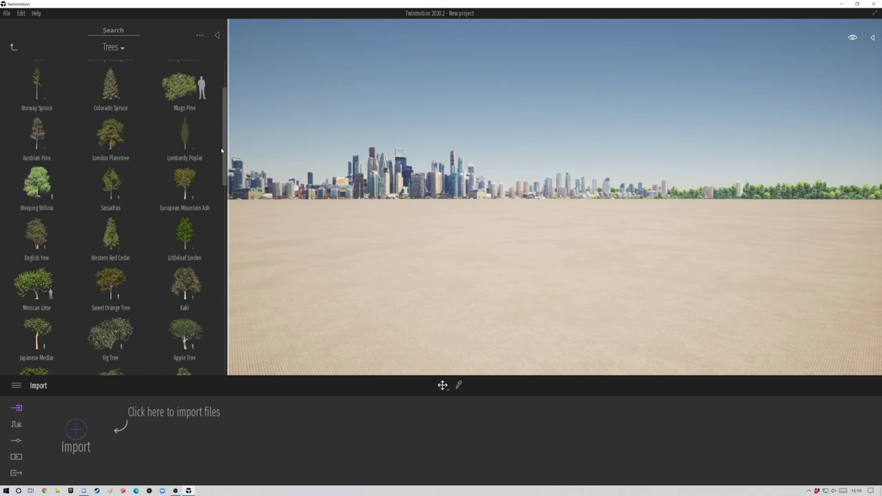
drag(221, 199, 224, 377)
Place a Chinaberry Tree, Ashoka tree, Quince, Flame of the Forest, Banyan and Mazari Palm in a row on the ground
drag(184, 348, 353, 355)
drag(110, 348, 451, 357)
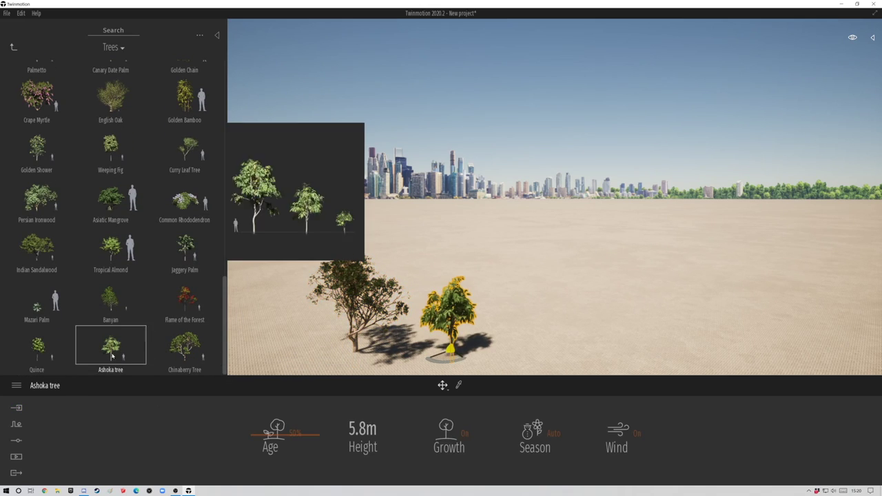
drag(374, 349, 513, 346)
drag(185, 299, 567, 355)
drag(110, 300, 646, 358)
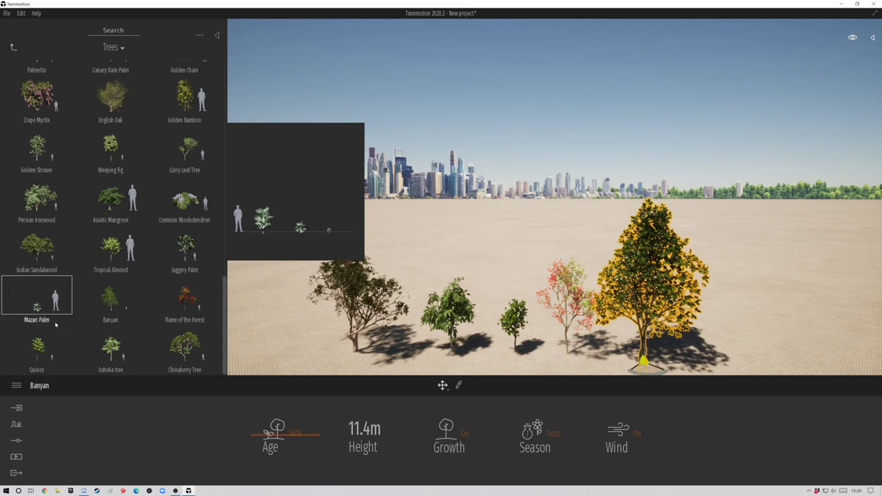
drag(606, 322, 730, 347)
Add a Jaggery Palm, two Tropical Almonds and two Indian Sandalwoods around the existing row of trees
drag(183, 251, 275, 352)
scroll(405, 261, down, 3)
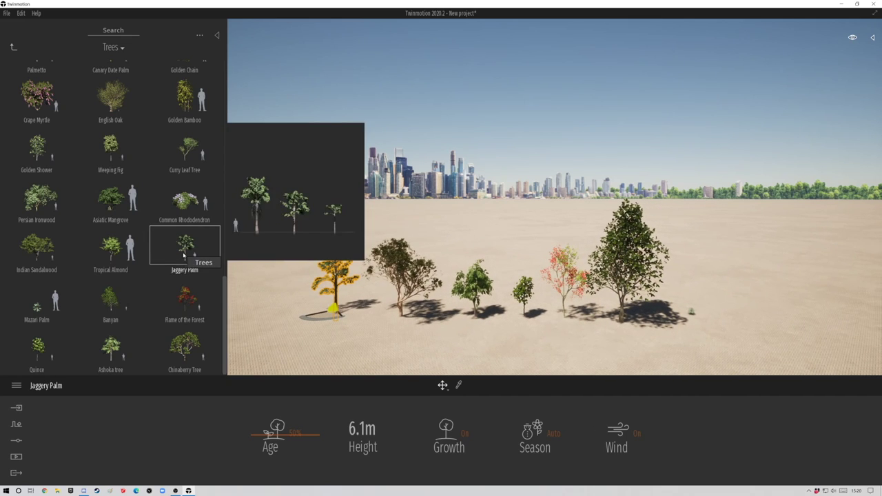
drag(185, 248, 336, 346)
drag(117, 251, 401, 359)
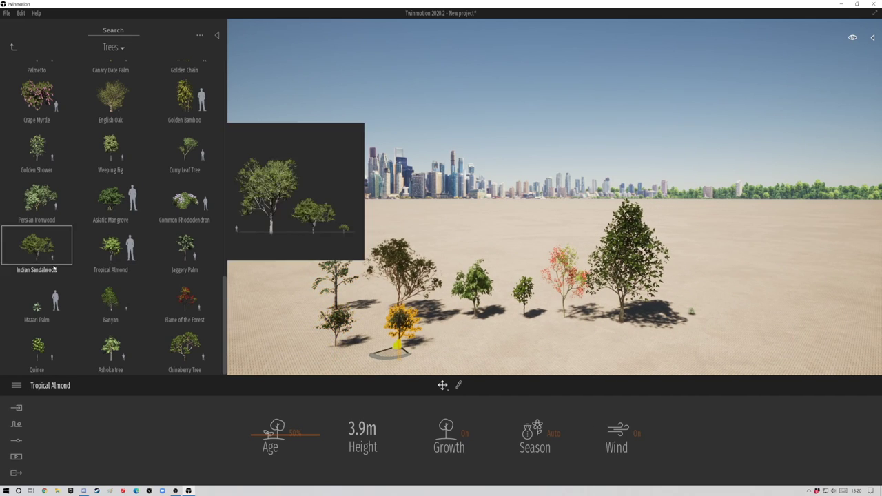
drag(51, 256, 716, 335)
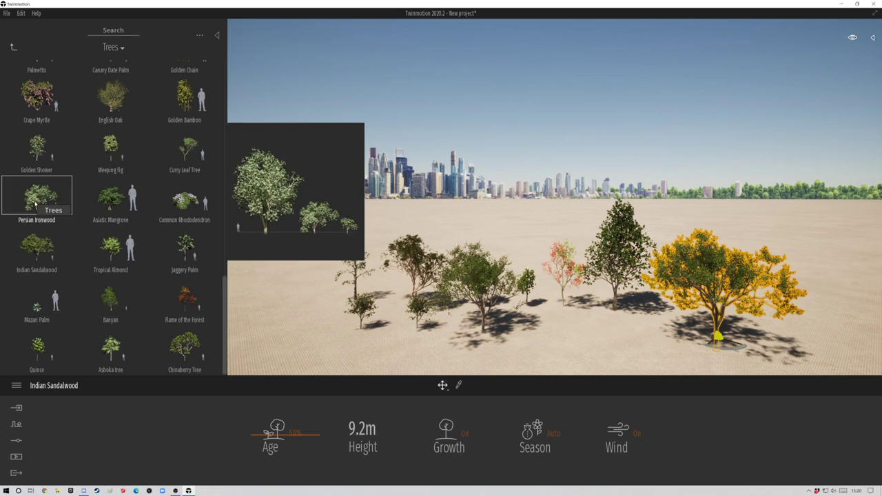
Add a Persian Ironwood, Asiatic Mangrove, Weeping Fig, Curry Leaf Tree, Crape Myrtle and Golden Shower at the ends of the tree group
drag(36, 200, 276, 318)
drag(113, 200, 251, 343)
scroll(251, 343, down, 3)
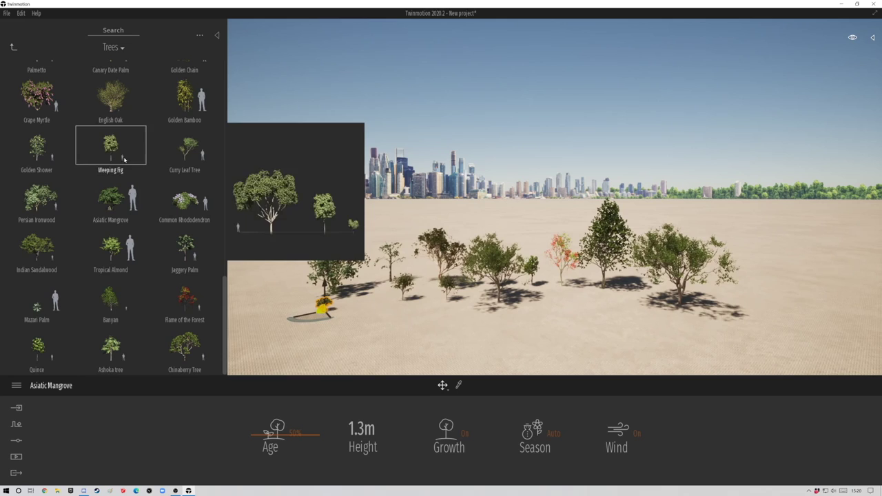
drag(121, 156, 752, 322)
drag(175, 163, 786, 353)
drag(37, 100, 281, 336)
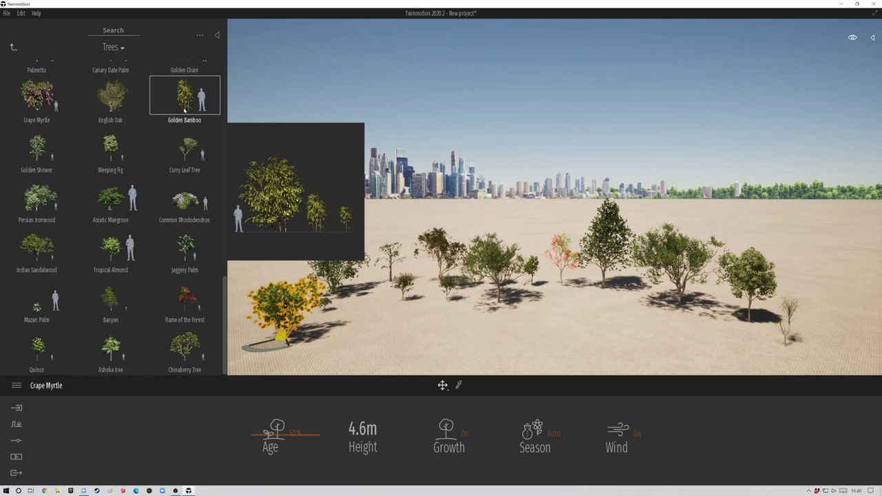
drag(31, 154, 315, 348)
Apply the Grass 1 material from the Nature ground materials to the ground
key(a)
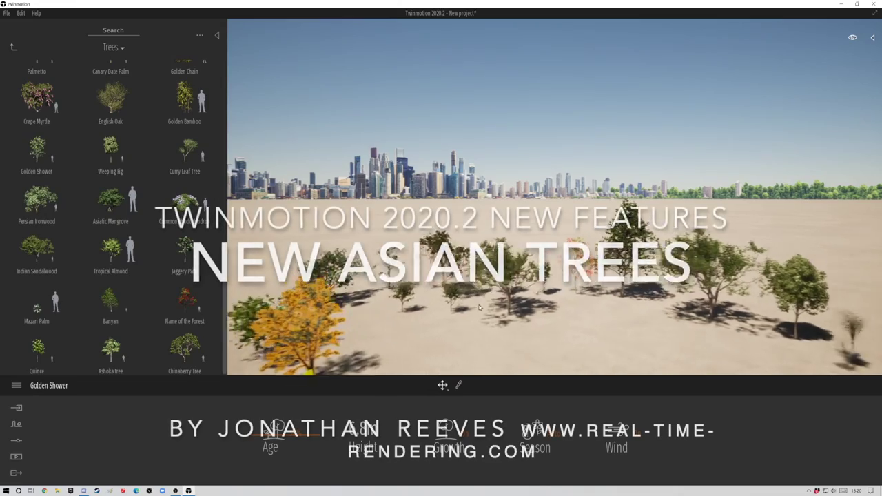
click(13, 47)
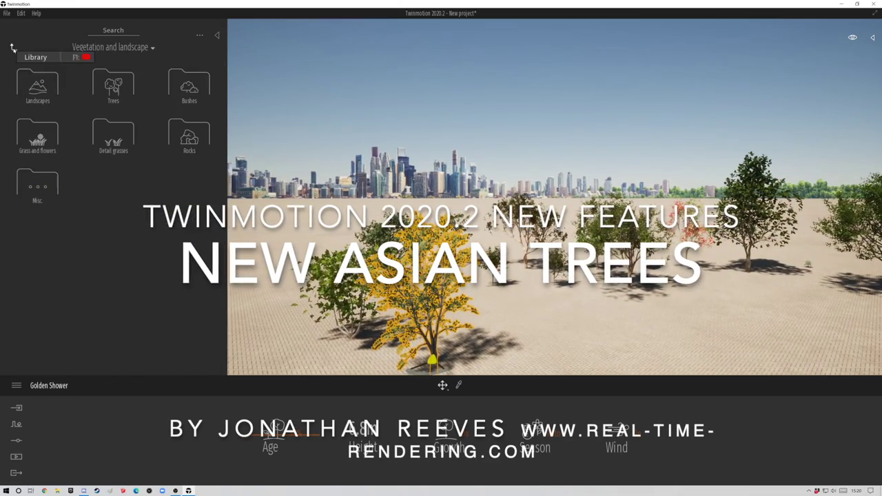
click(13, 47)
click(41, 84)
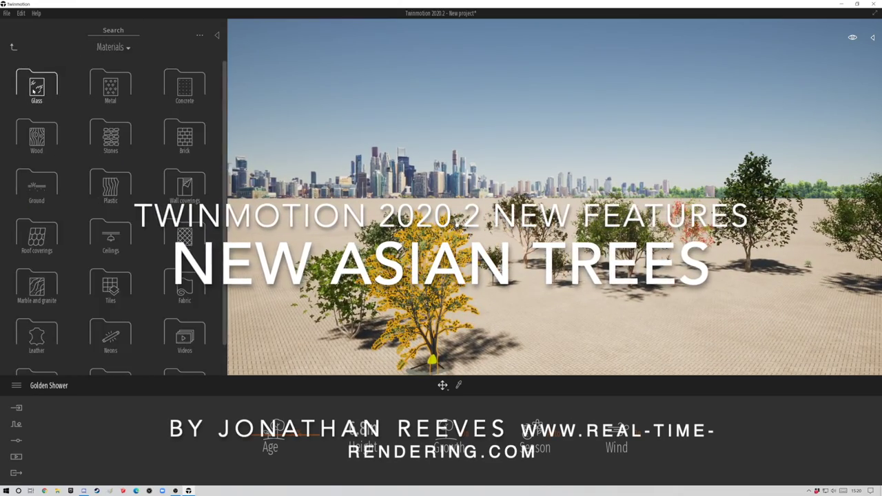
click(40, 185)
click(105, 85)
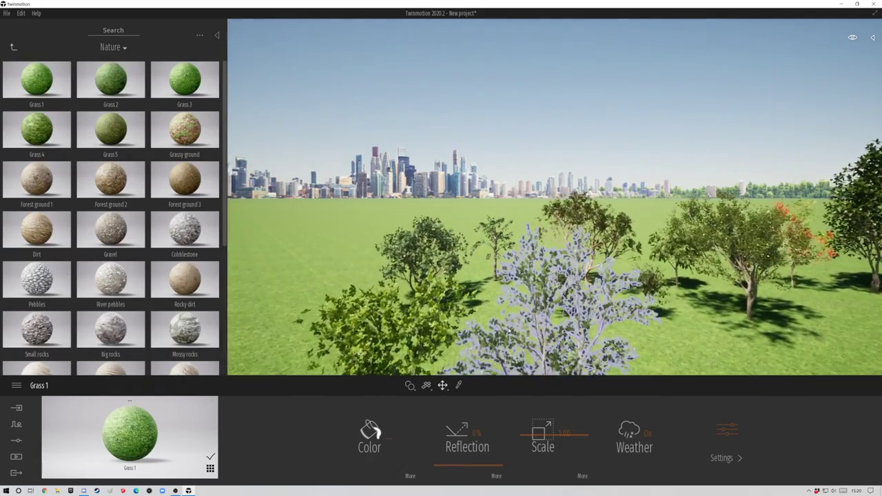
Select all trees from Chinaberry Tree to Golden Shower in the scene graph, hide the side panels and set their age to 100%
click(509, 331)
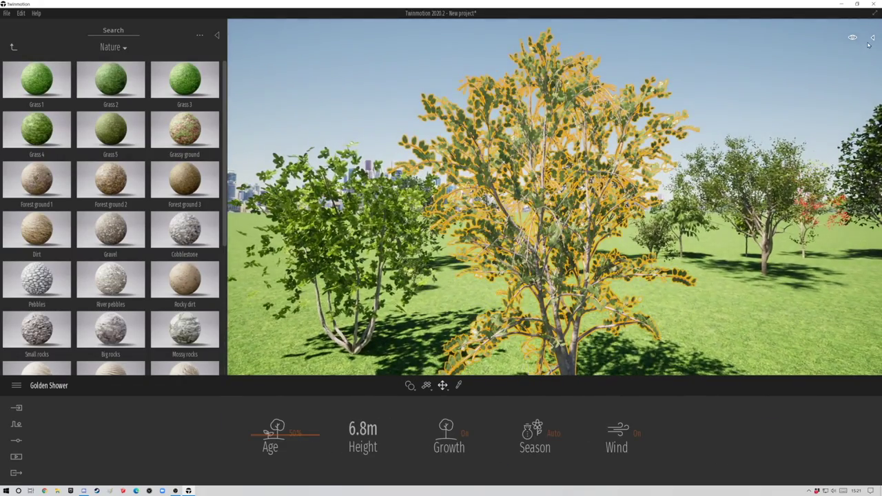
click(872, 37)
double_click(806, 251)
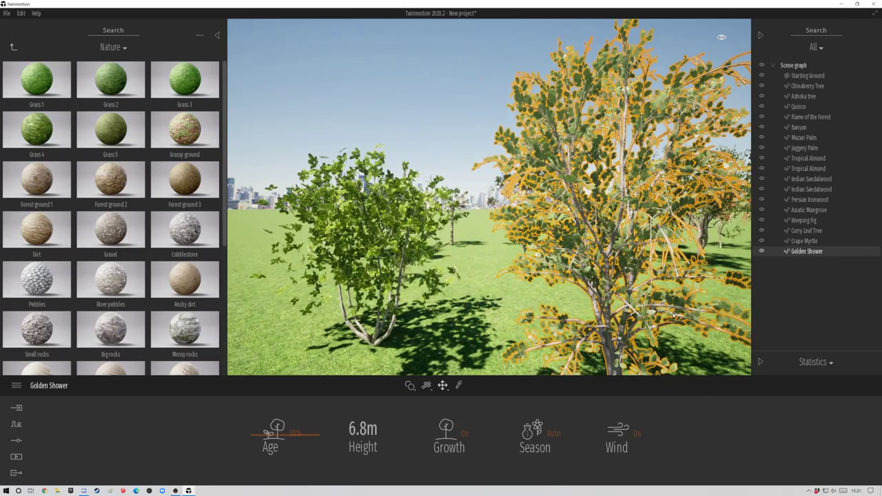
click(802, 86)
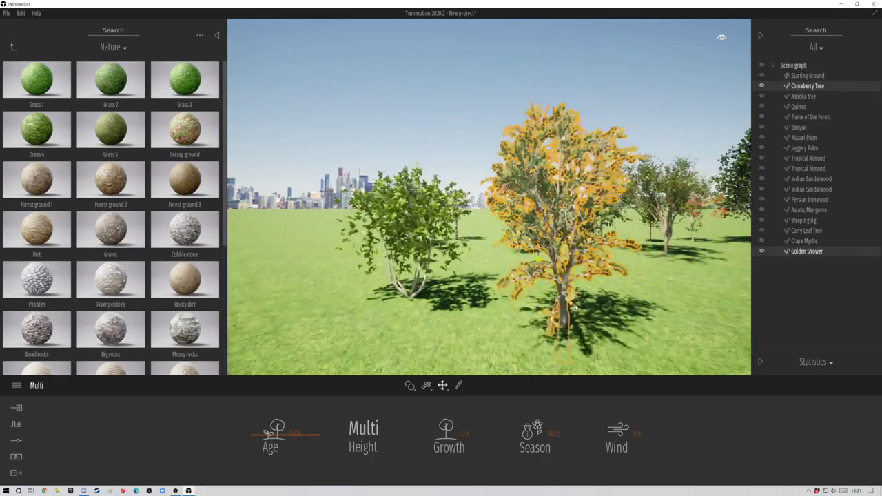
scroll(576, 307, down, 3)
shift+click(814, 87)
scroll(601, 255, up, 2)
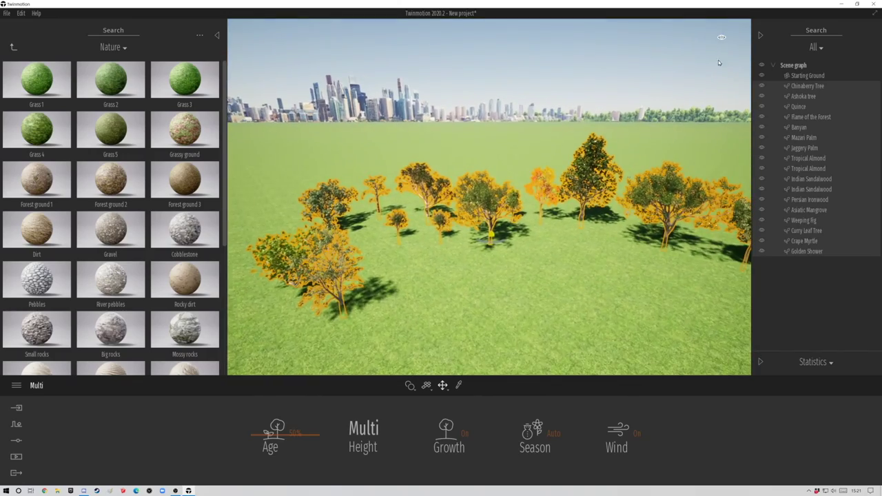
click(760, 35)
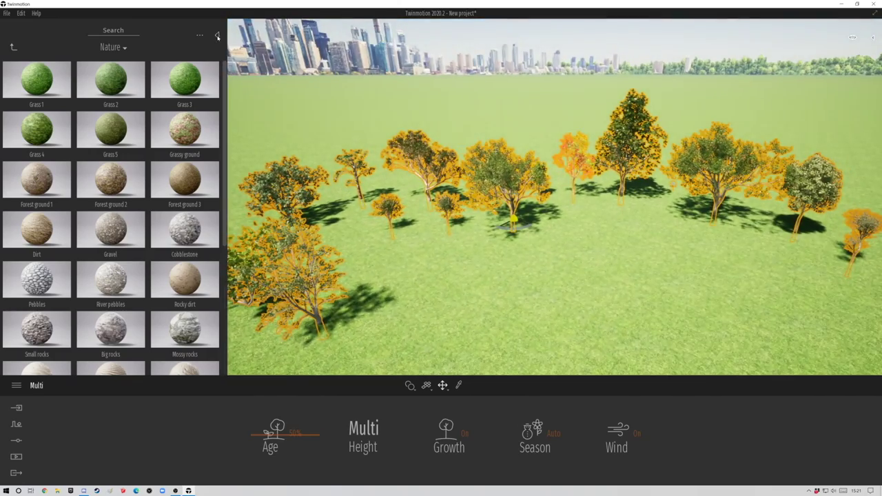
click(217, 36)
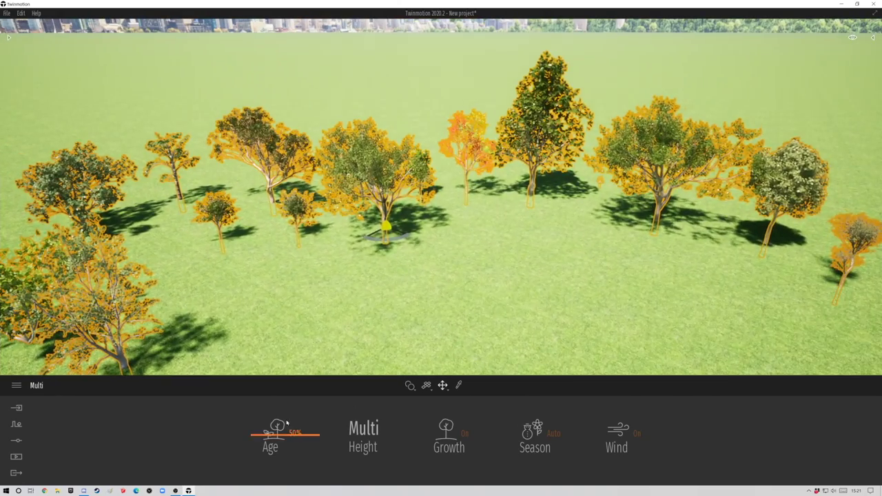
click(253, 467)
drag(254, 467, 250, 400)
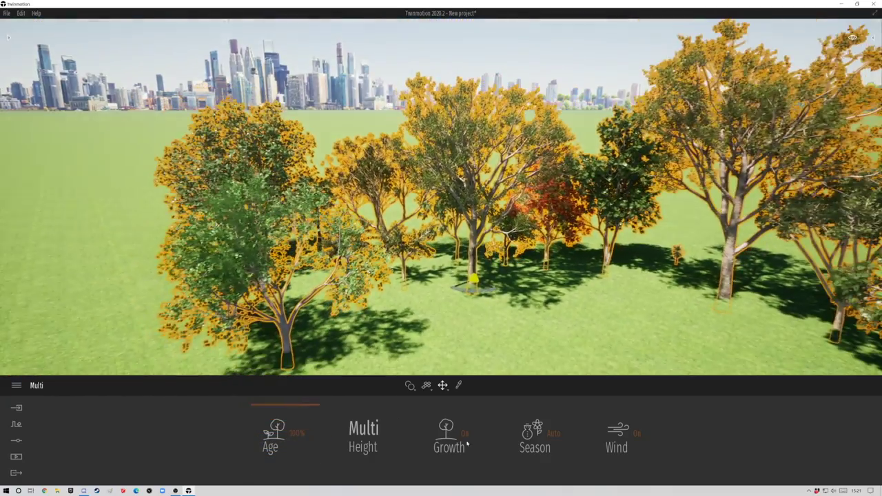
Preview the Winter season on all selected trees while keeping their season on Auto
click(553, 433)
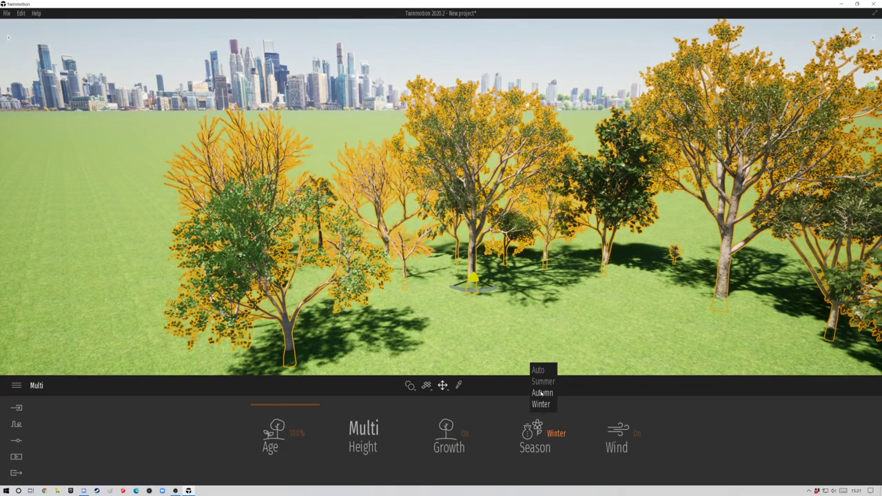
key(a)
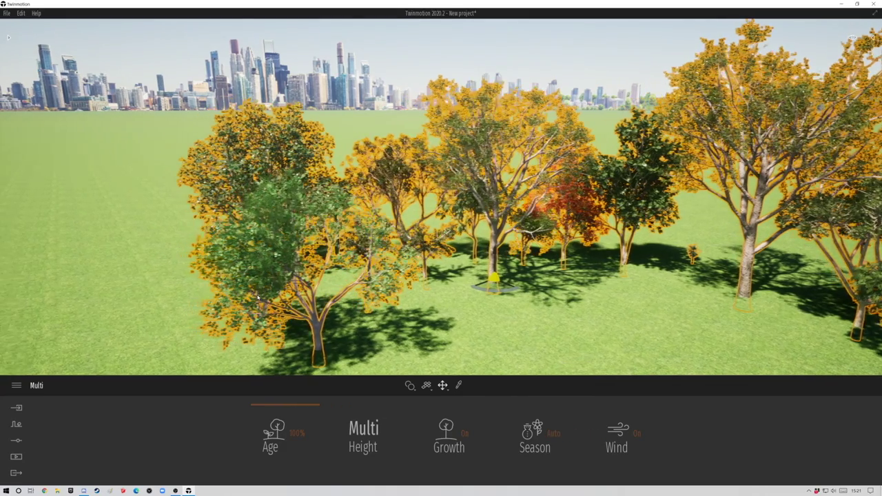
Select the Flame of the Forest tree and preview its Winter season, keeping the season on Auto
click(259, 279)
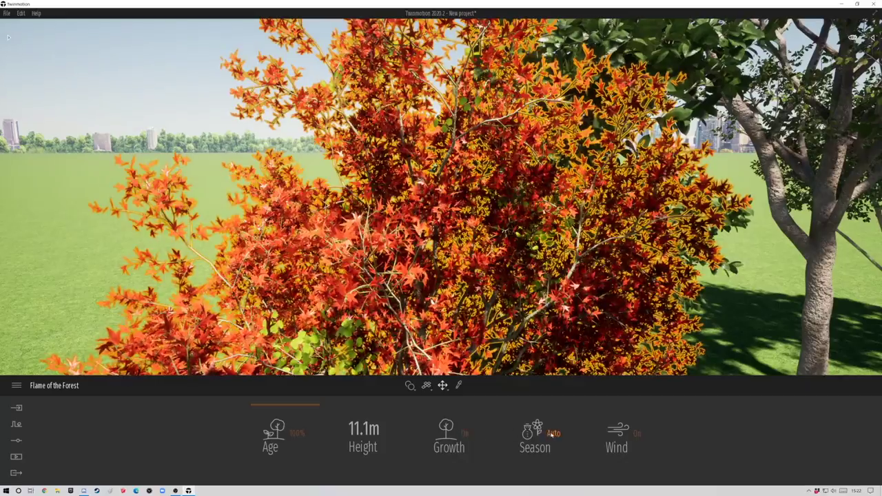
click(551, 434)
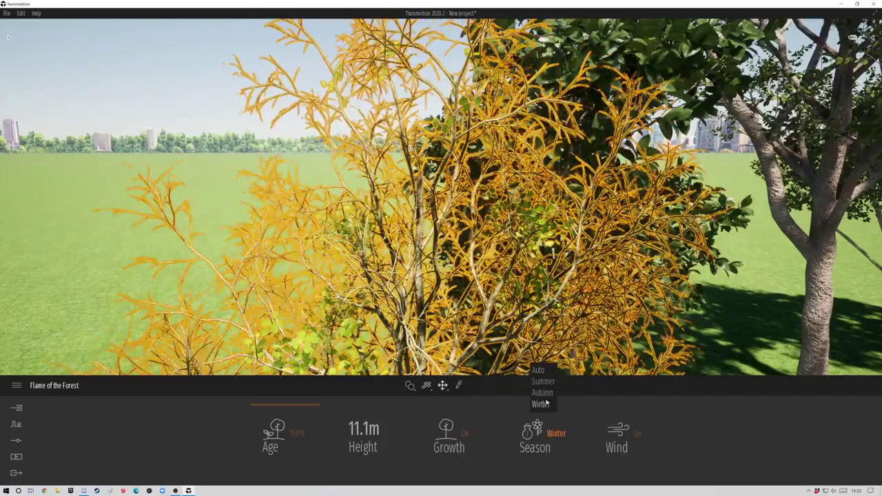
key(s)
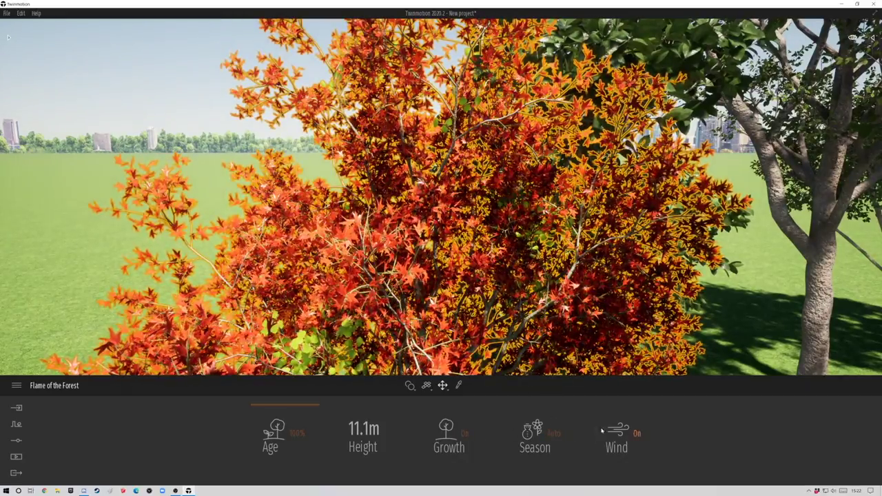
Lower the age of the Flame of the Forest until the tree is 9.8 m tall
mouse_move(278, 406)
mouse_down()
mouse_move(276, 424)
mouse_move(276, 416)
mouse_up()
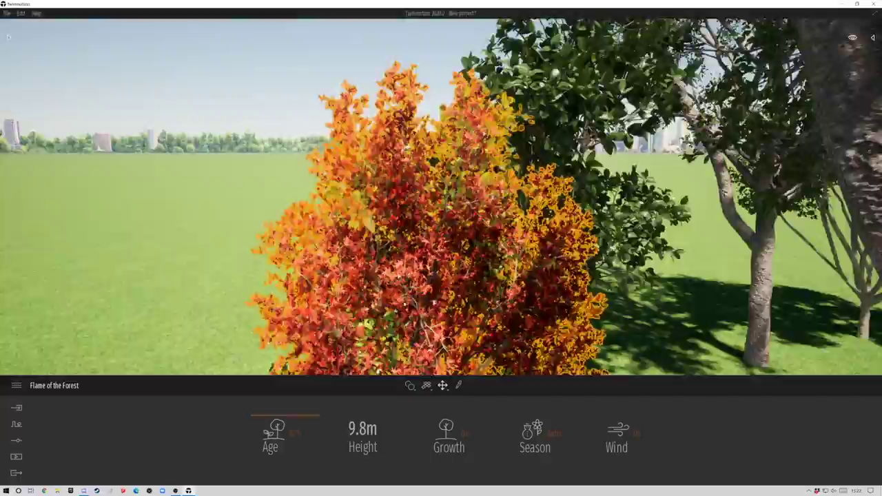
key(s)
key(w)
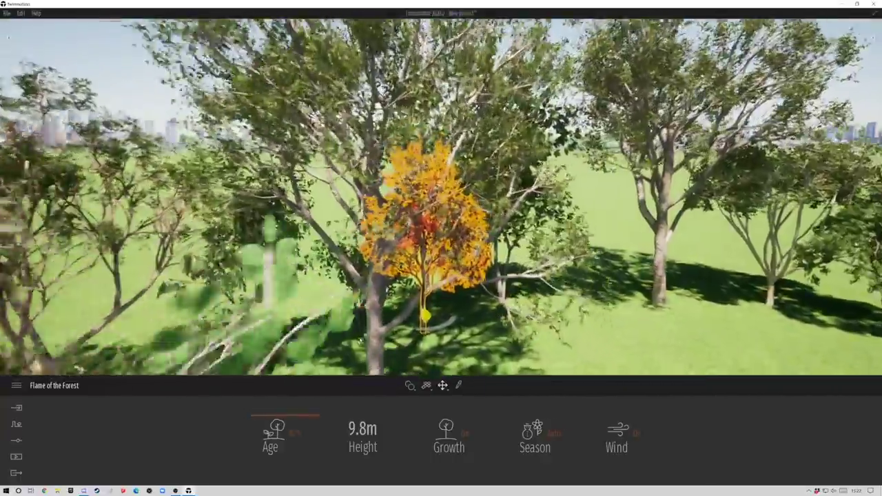
key(s)
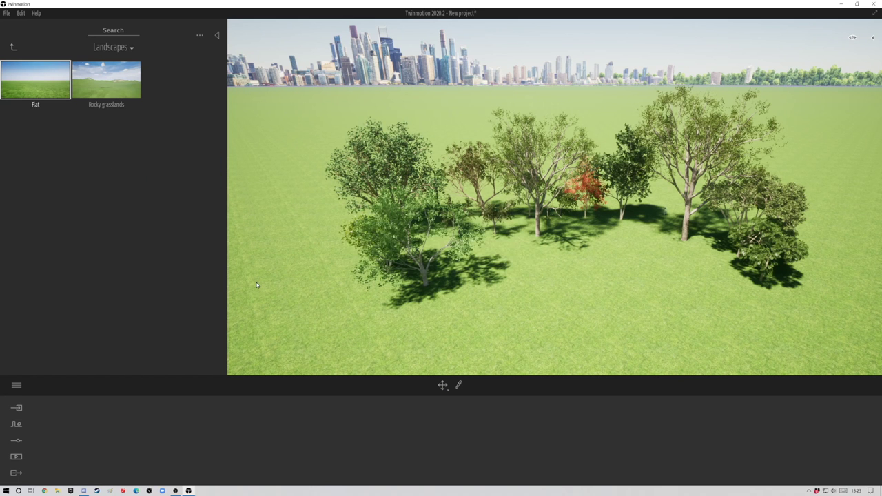
Lower the Starting Ground beneath the Rocky grasslands landscape and sculpt a shallow hollow in the terrain in front of the trees
click(217, 35)
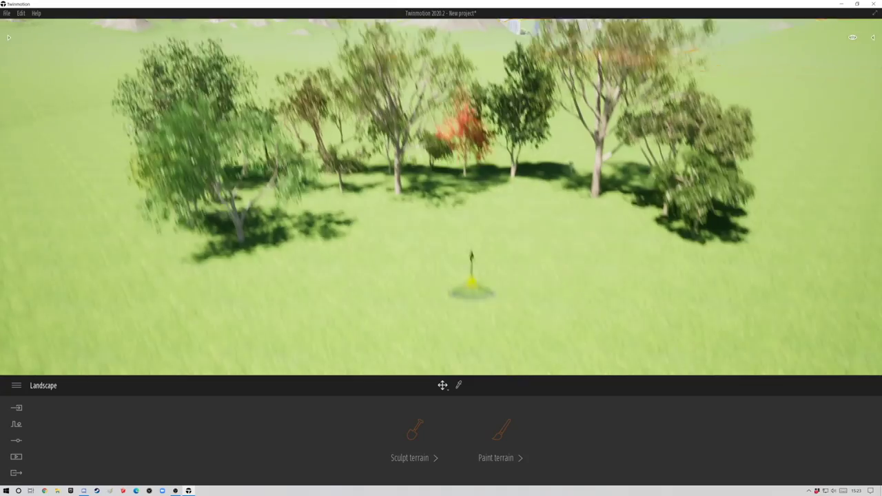
scroll(520, 305, down, 5)
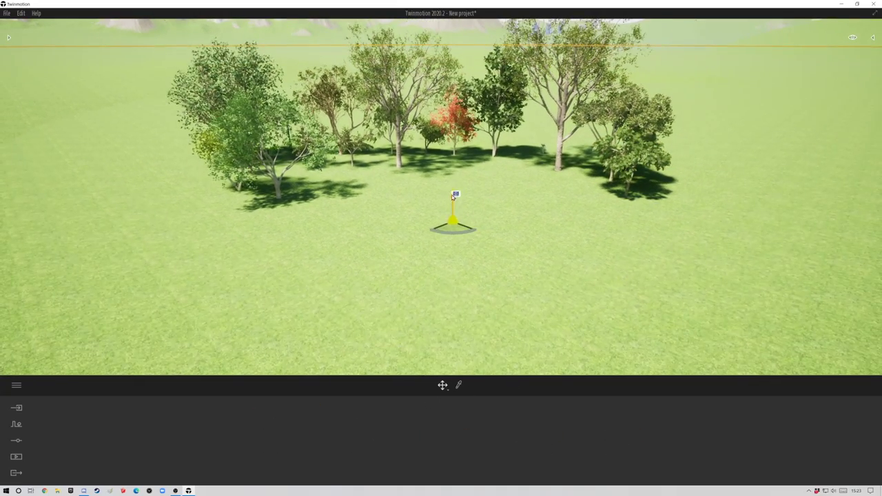
drag(453, 195, 453, 256)
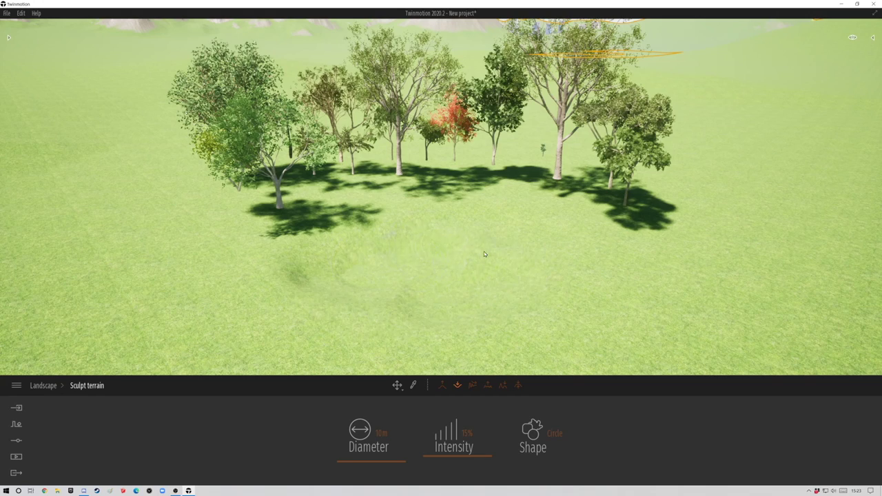
click(872, 37)
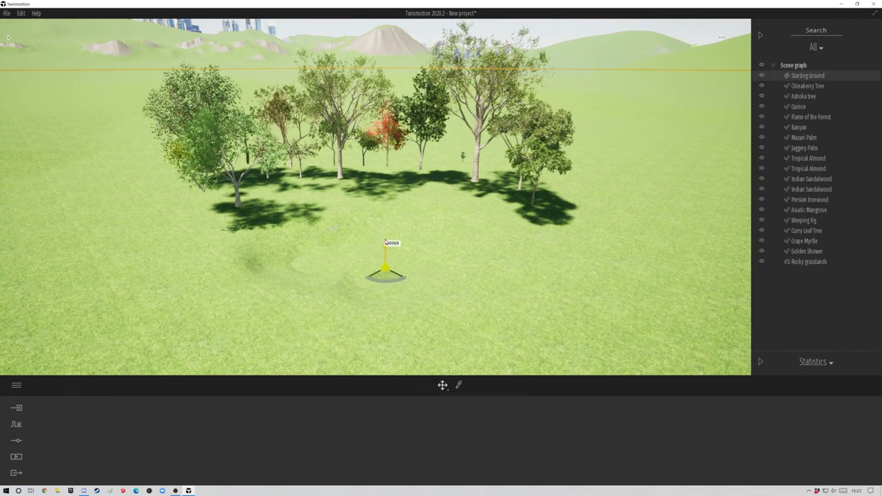
Apply the Lake 01 water material to the ground surface inside the sculpted hollow
click(11, 38)
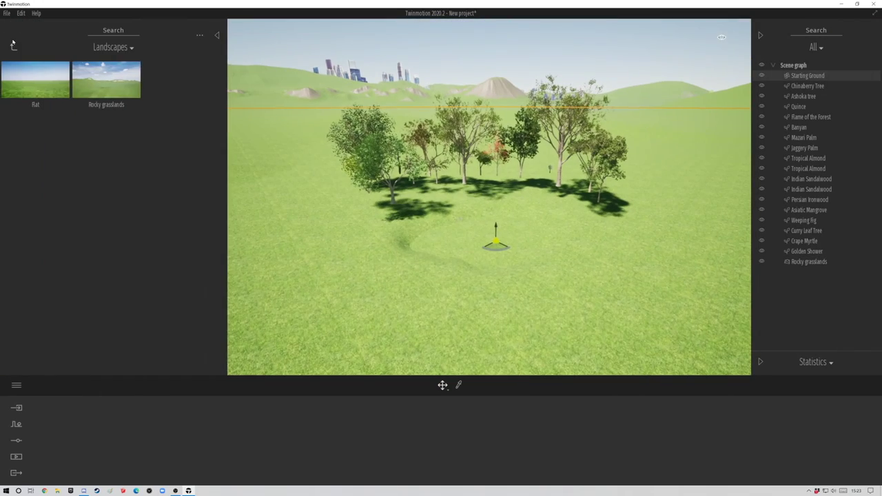
click(12, 48)
drag(225, 153, 156, 157)
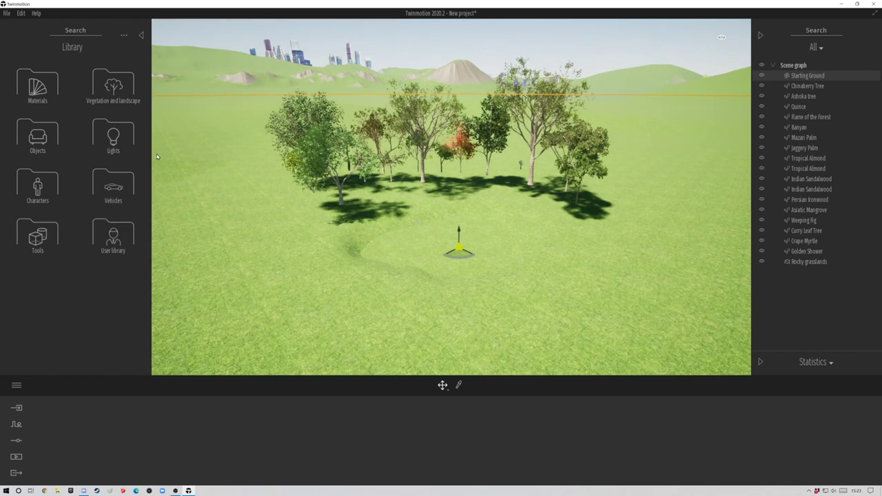
click(38, 86)
scroll(42, 241, down, 10)
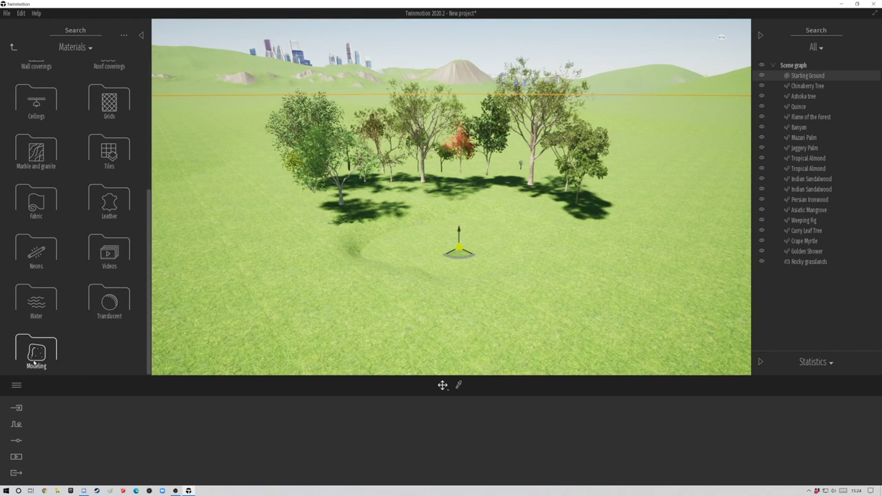
click(37, 312)
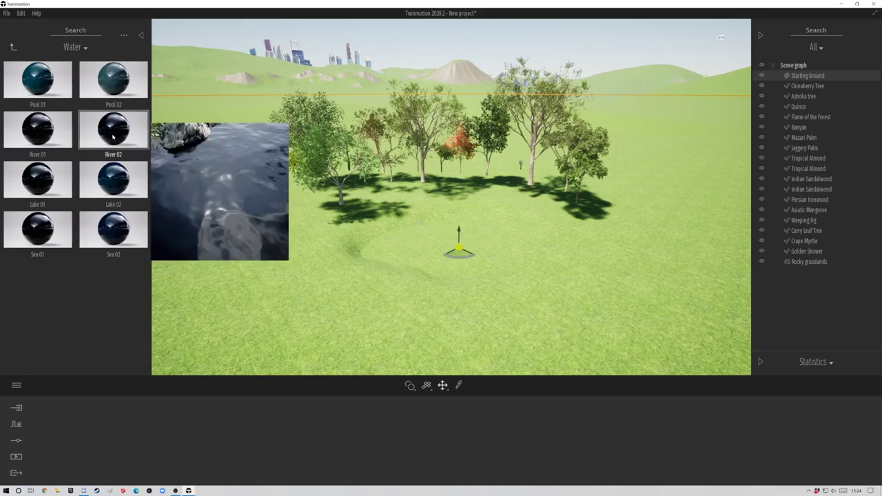
mouse_move(114, 239)
drag(37, 186, 445, 253)
Change the color of the Lake 01 water to a dark teal green
scroll(460, 262, up, 3)
middle_drag(501, 328, 476, 271)
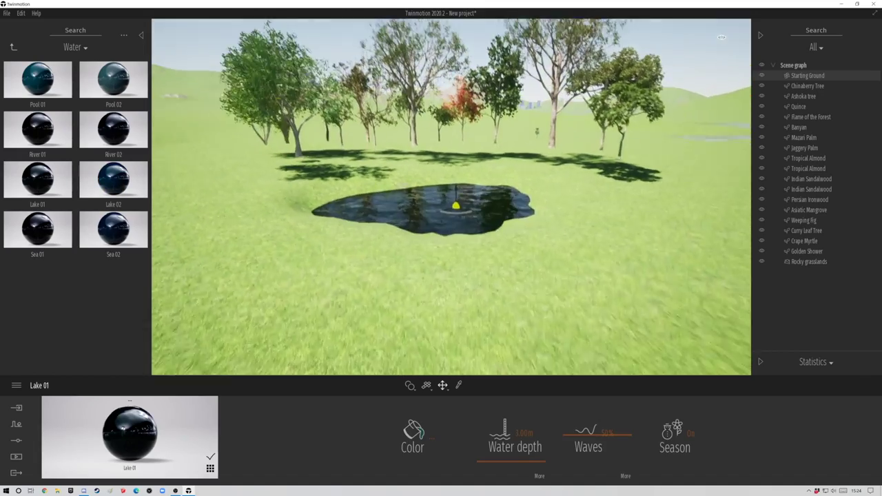
scroll(476, 272, up, 3)
right_drag(476, 271, 479, 254)
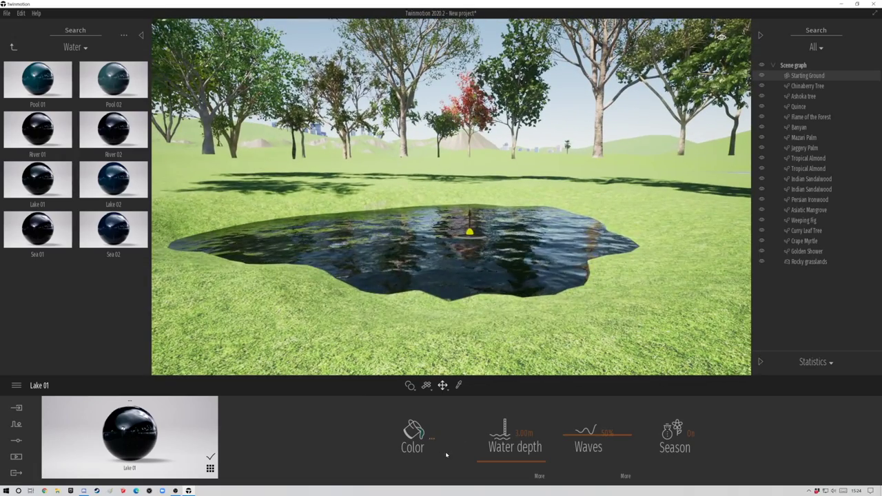
click(412, 434)
drag(427, 233, 658, 270)
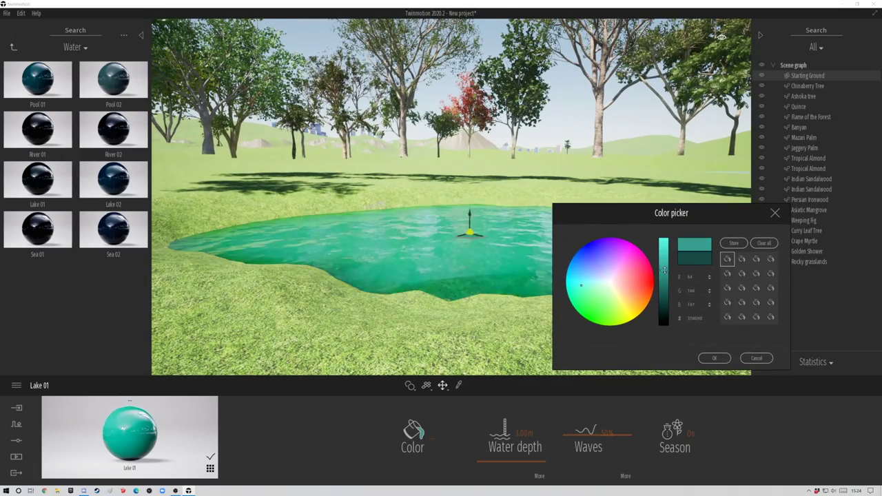
click(714, 352)
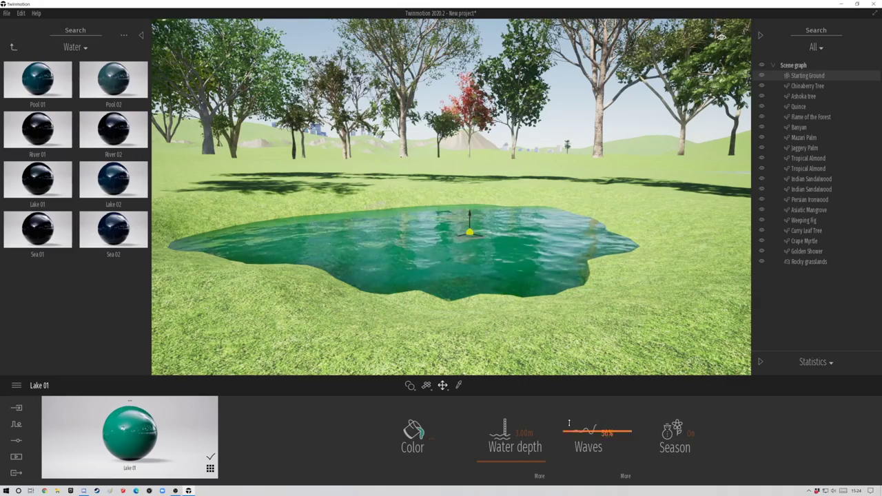
Set the waves of the Lake 01 water to 100% and its water depth to 0.67 m
drag(596, 434, 596, 403)
right_drag(541, 279, 529, 291)
scroll(530, 291, up, 2)
scroll(529, 292, down, 3)
drag(529, 404, 503, 405)
shift+middle_drag(471, 293, 512, 244)
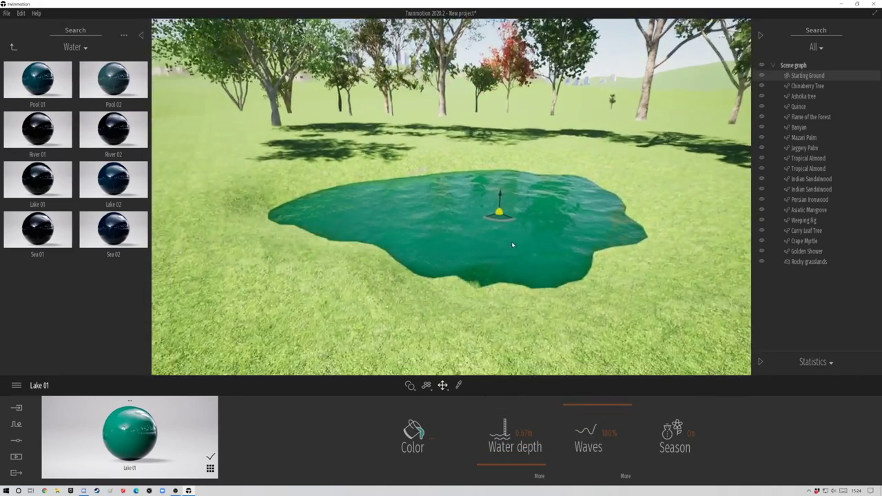
Widen the pond by digging around its shore with a 10 m circular brush at 15% intensity, and raise parts of the bank
scroll(512, 243, down, 3)
click(470, 295)
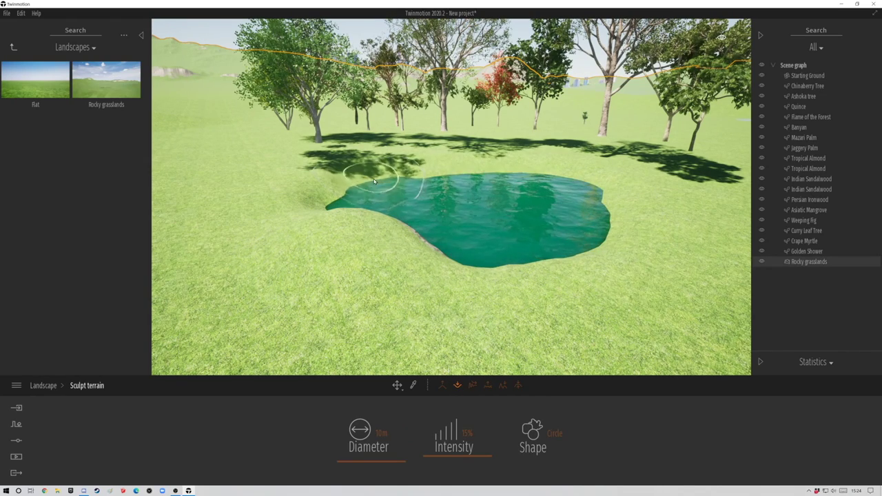
mouse_move(569, 276)
mouse_down()
mouse_move(422, 243)
mouse_move(410, 257)
mouse_move(590, 301)
mouse_move(558, 177)
mouse_up()
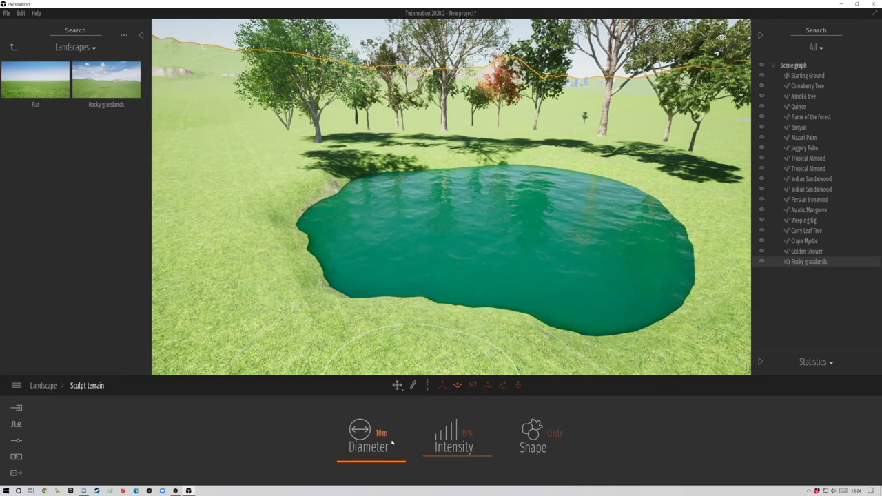
mouse_move(274, 308)
mouse_down()
mouse_move(275, 268)
mouse_move(314, 266)
mouse_move(294, 189)
mouse_up()
click(443, 386)
drag(571, 191, 723, 276)
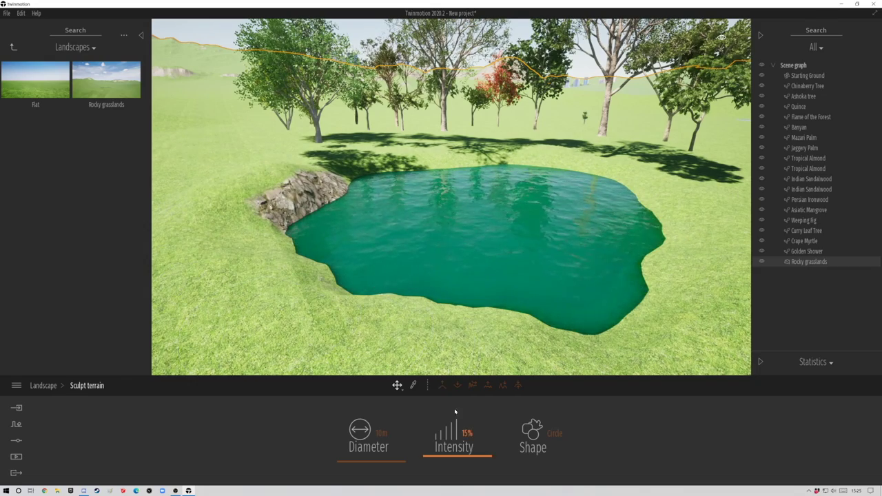
Paint the terrain around the pond with Gravel and the surrounding slopes with Grassy ground, using a 10 m brush
key(s)
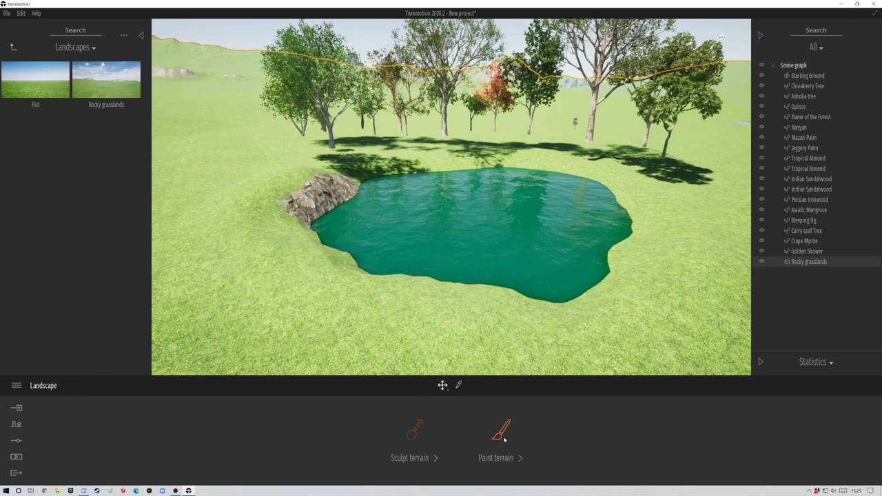
click(502, 434)
mouse_move(361, 290)
mouse_down()
mouse_move(289, 275)
mouse_move(620, 185)
mouse_up()
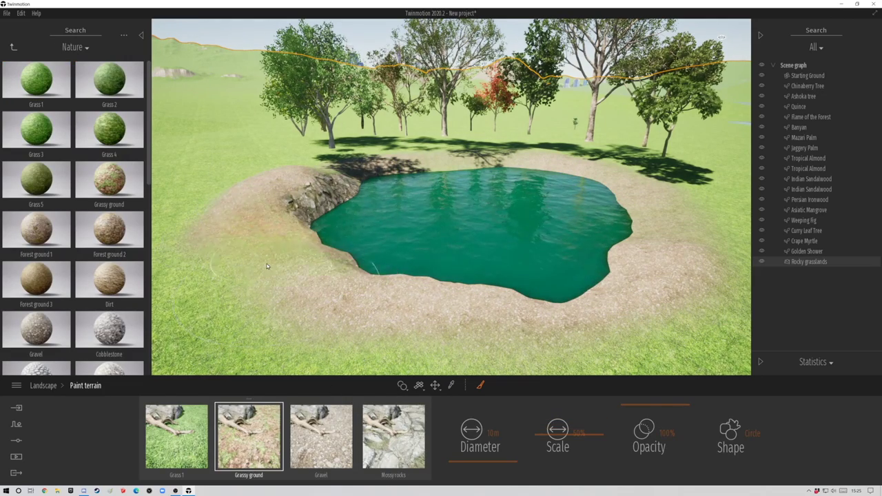
drag(267, 266, 495, 215)
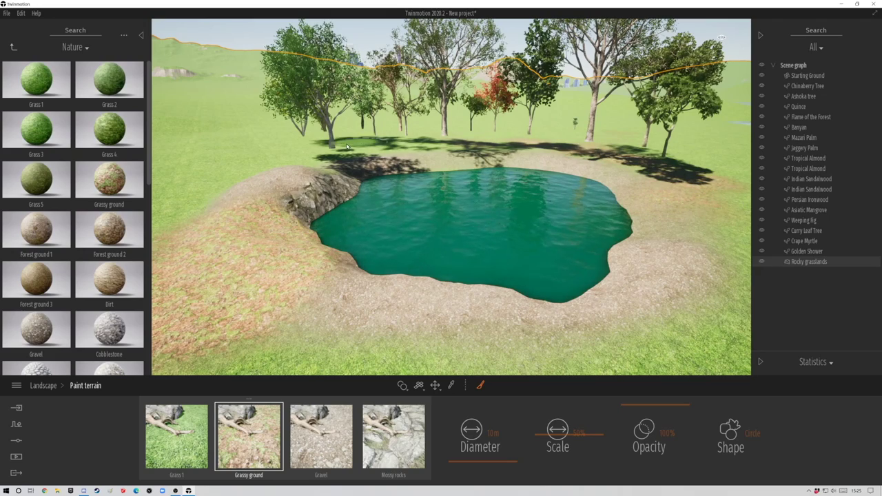
Replace the pond's water with the Pool 01 material
right_drag(432, 199, 435, 181)
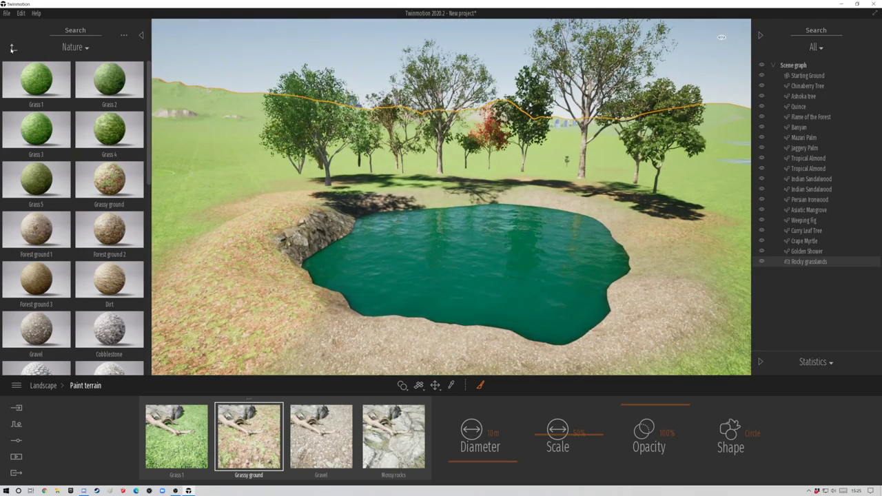
click(11, 50)
click(12, 49)
click(38, 91)
scroll(78, 307, down, 5)
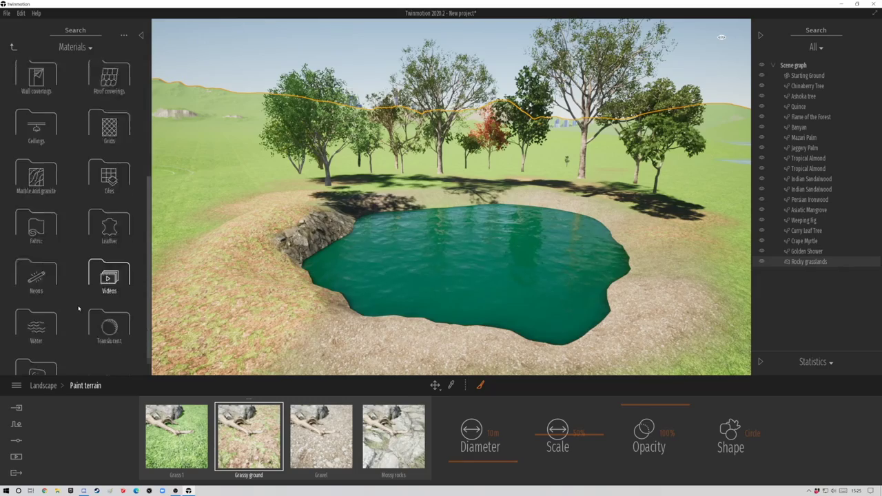
click(36, 323)
drag(37, 79, 466, 263)
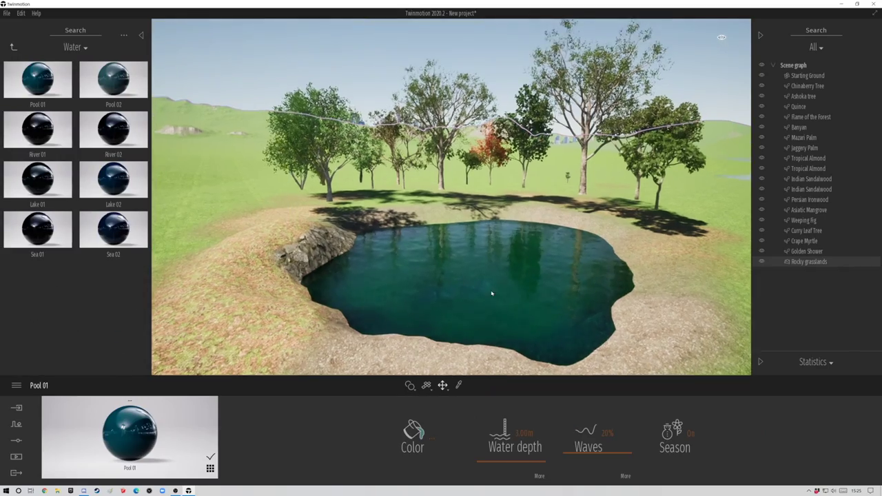
Focus on the Golden Shower tree from the scene graph and view the pond with the trees reflected in it
shift+middle_drag(491, 293, 519, 248)
scroll(519, 248, up, 3)
key(f)
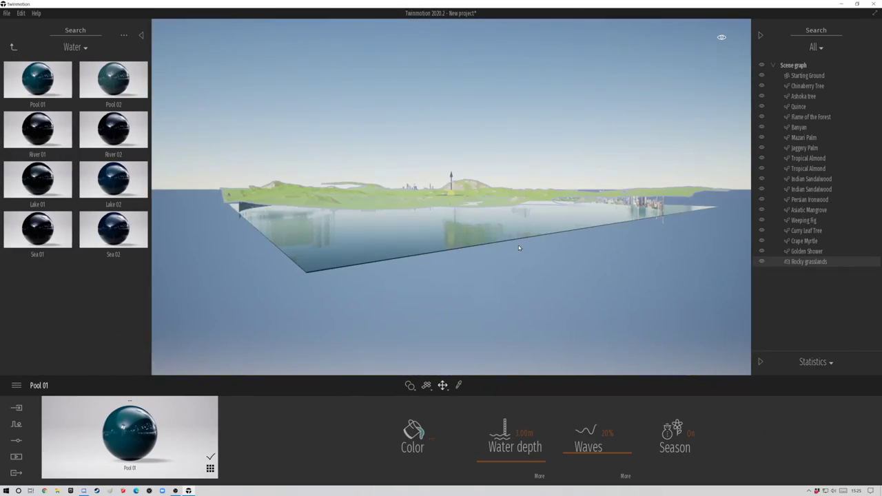
double_click(806, 251)
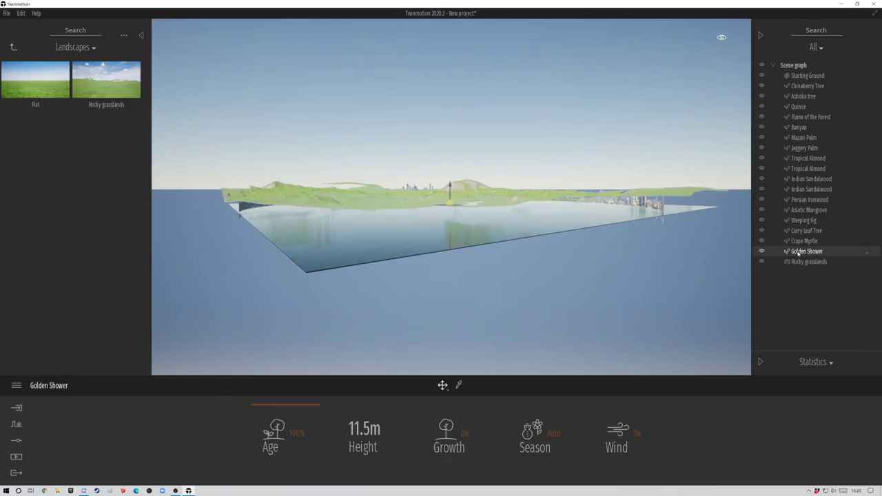
shift+middle_drag(553, 306, 539, 286)
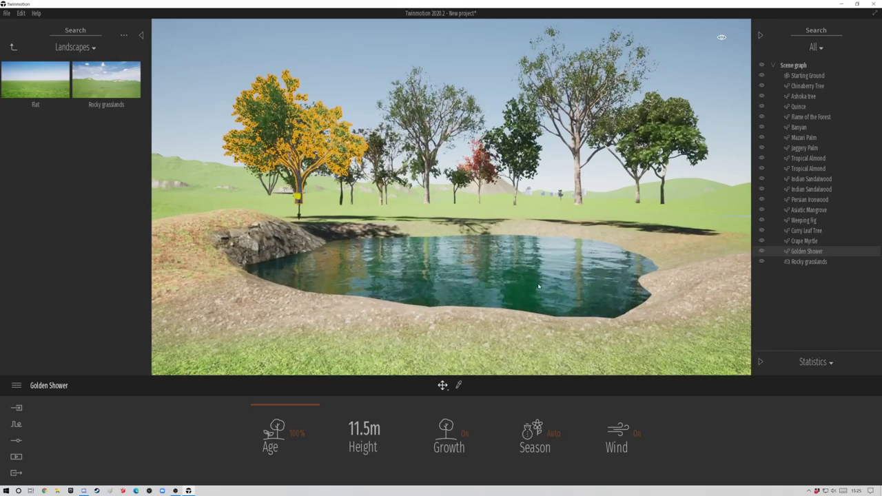
Shift the weather from sunny towards cloudy to add scattered clouds to the sky
click(17, 424)
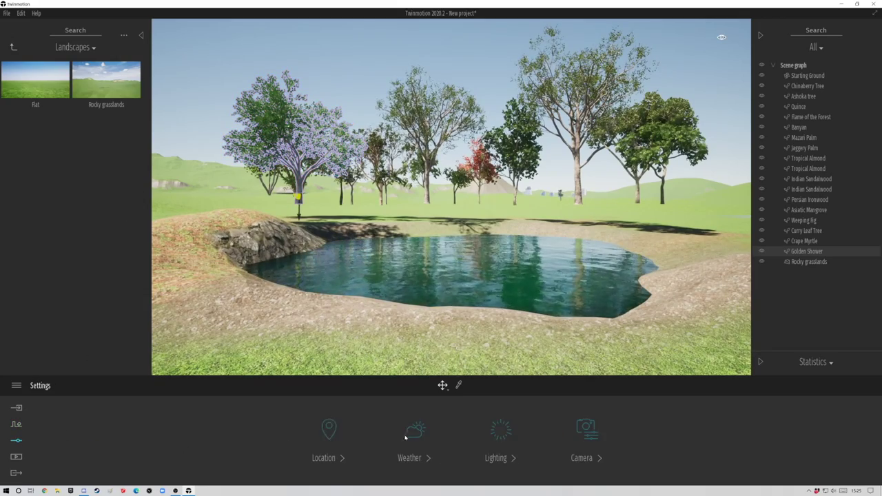
click(413, 434)
drag(68, 420, 124, 427)
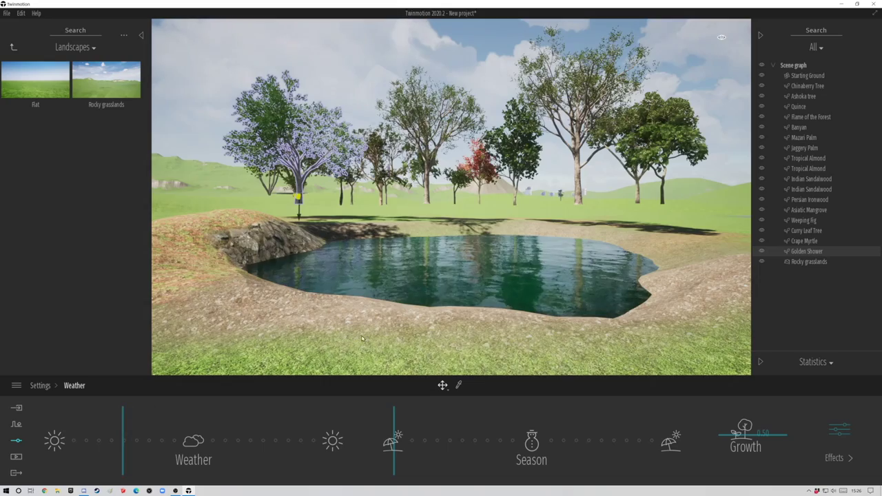
Try the Pool 02 water material on the pond, and replace it with River 01
right_drag(363, 338, 370, 326)
double_click(12, 48)
click(38, 87)
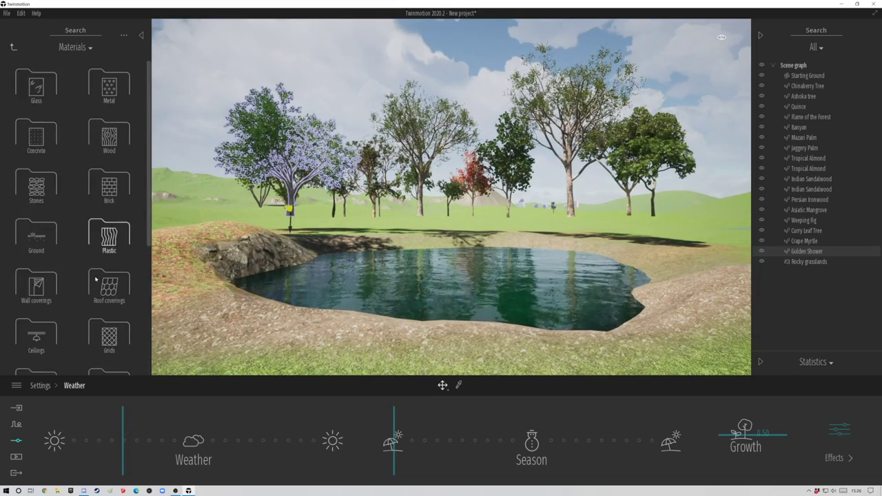
scroll(103, 276, down, 5)
click(40, 284)
drag(107, 83, 454, 292)
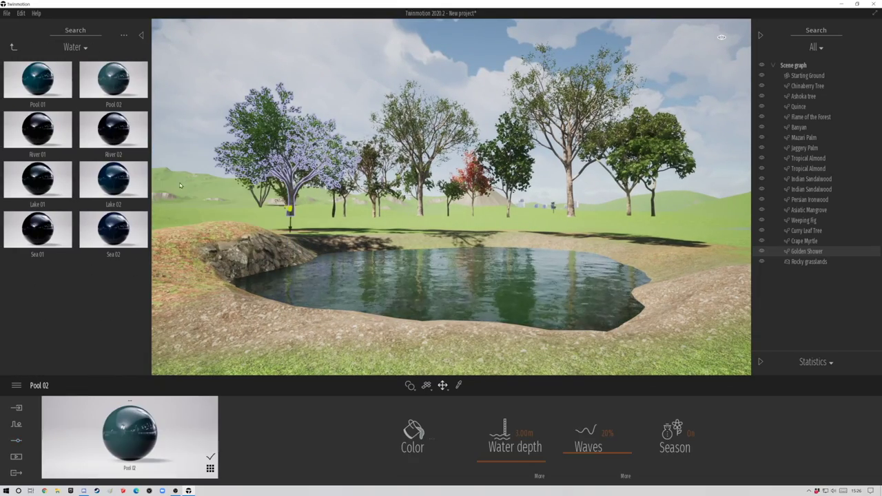
drag(49, 132, 487, 312)
Increase the water depth of the River 01 material and set its waves to 0%
scroll(487, 312, up, 2)
scroll(488, 312, down, 3)
scroll(509, 322, up, 4)
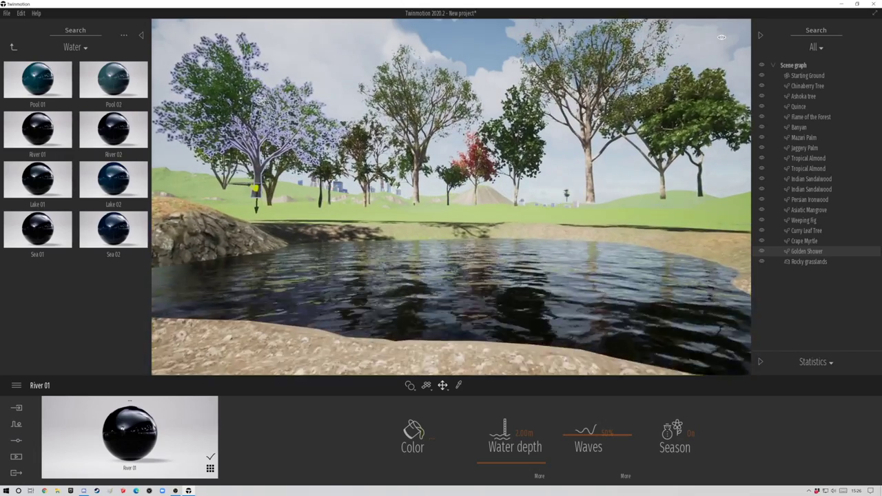
right_drag(517, 325, 526, 337)
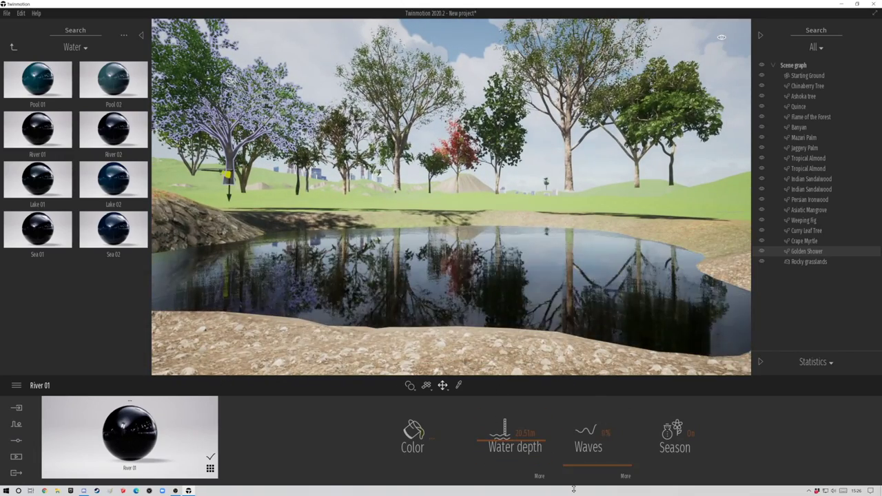
scroll(544, 310, down, 3)
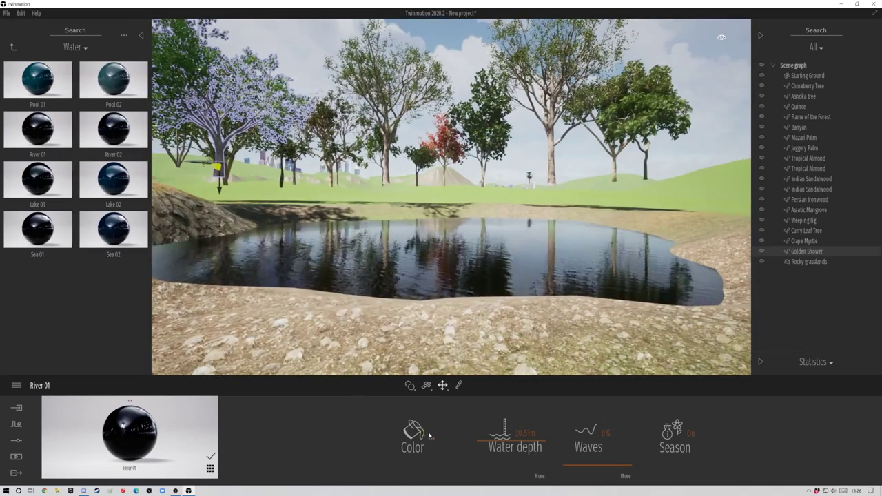
Tint the River 01 water dark purple and set its turbidity to 100% with caustics size and intensity at 0%
click(427, 433)
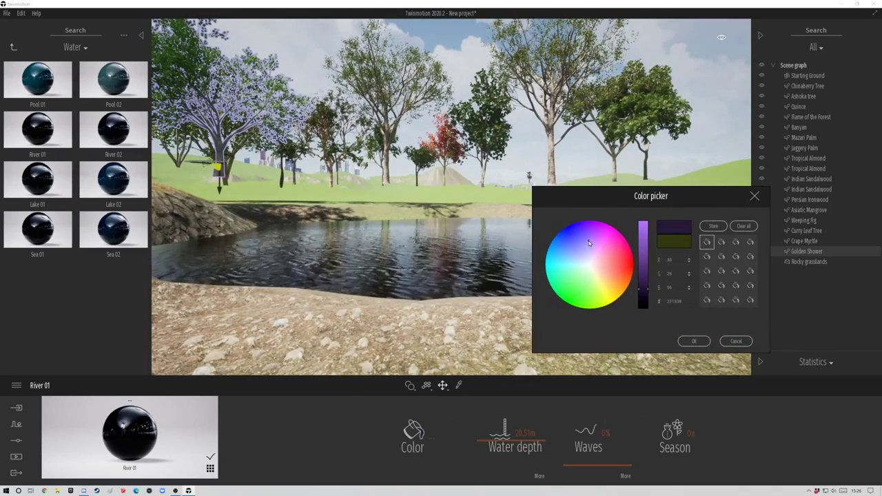
click(691, 341)
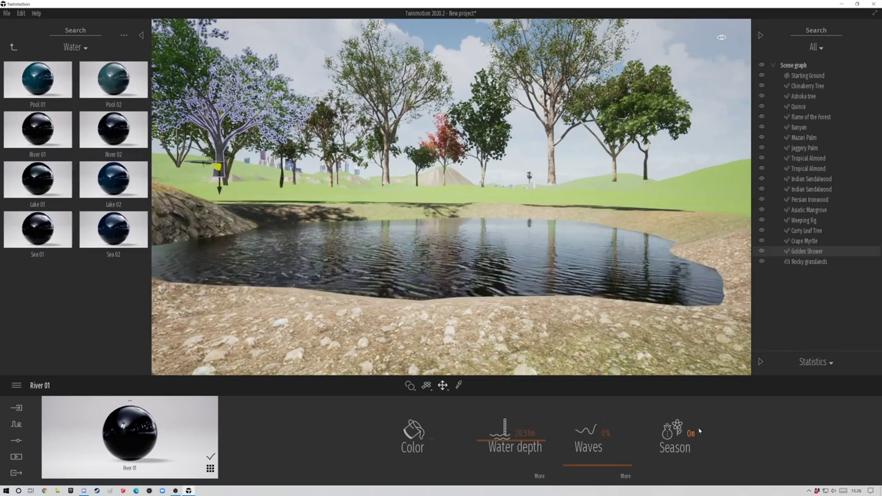
click(616, 476)
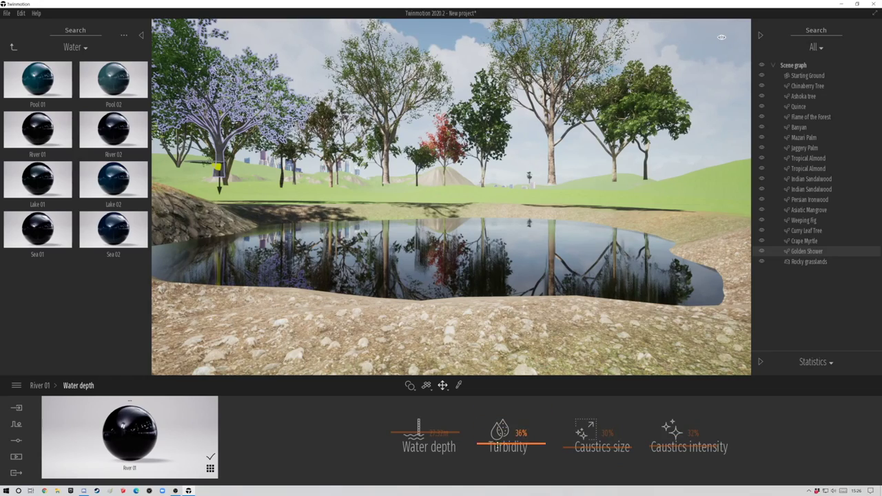
key(w)
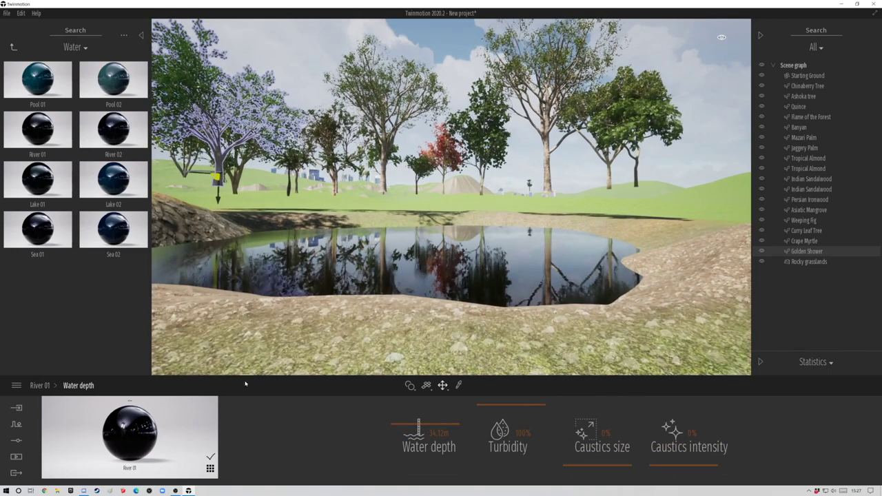
click(41, 386)
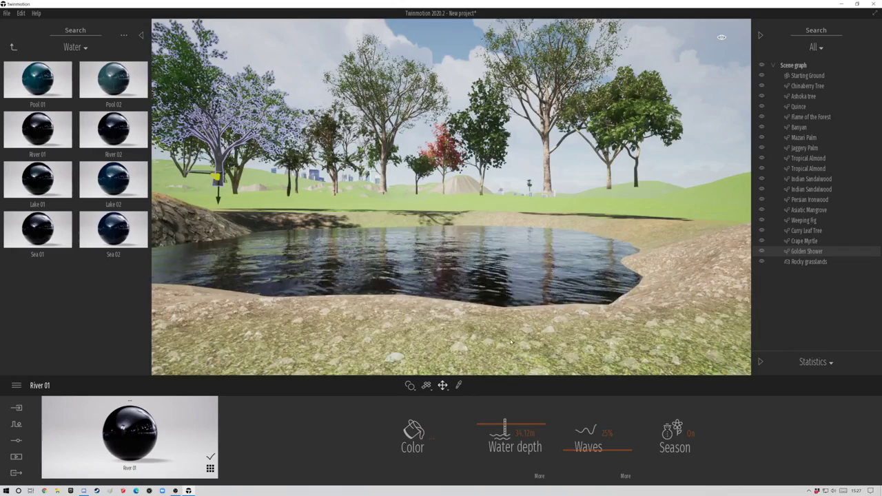
Replace the pond's water material with Lake 01 and view the whole pond from further back
drag(37, 180, 221, 252)
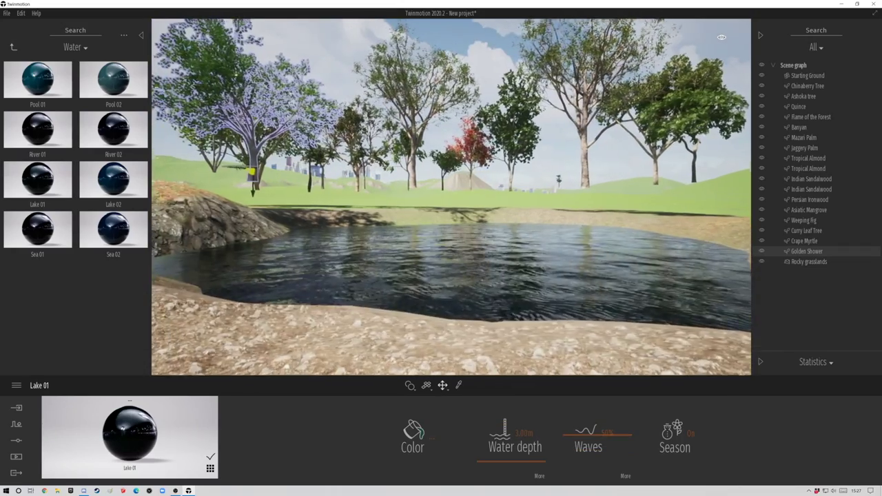
mouse_move(171, 351)
right_down()
mouse_move(172, 360)
mouse_move(171, 351)
right_up()
key(s)
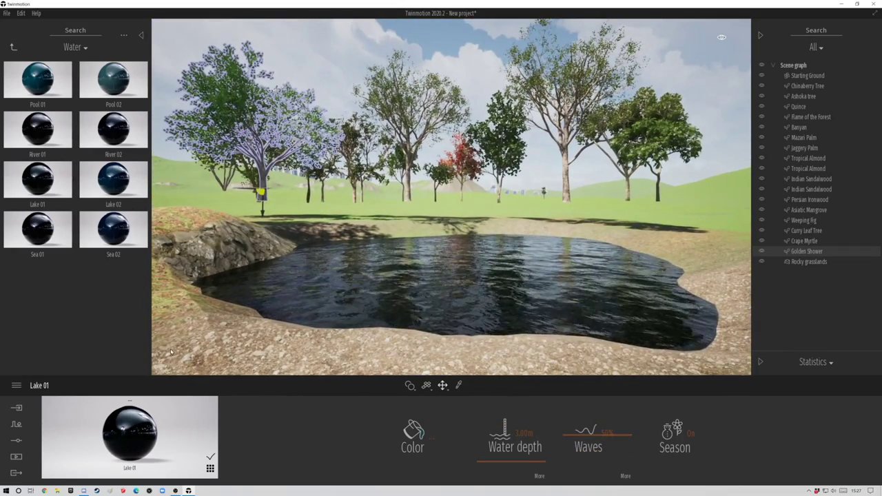
Start vegetation painting and load Clovers 01, Weed 02 and Weed 03 as the plants for the brush
click(17, 424)
click(415, 431)
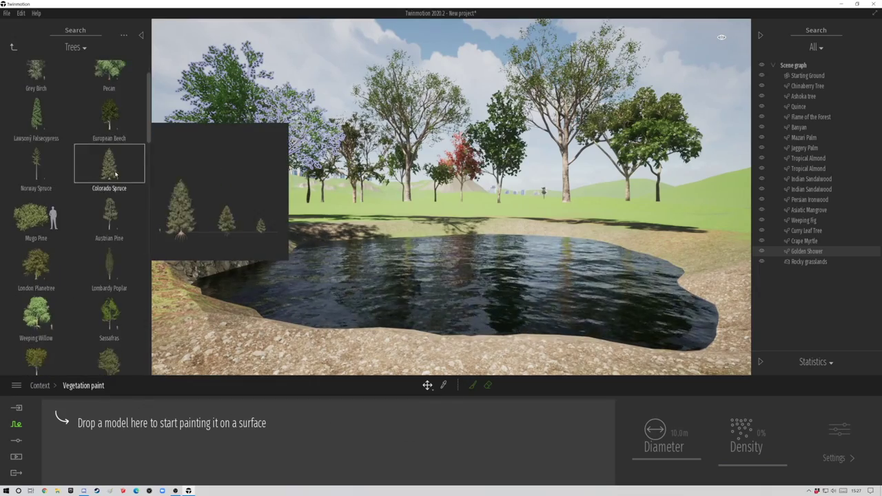
click(13, 47)
click(113, 141)
mouse_move(38, 281)
mouse_down()
mouse_move(89, 465)
mouse_move(90, 448)
mouse_up()
mouse_move(108, 338)
mouse_down()
mouse_move(148, 388)
mouse_move(152, 429)
mouse_up()
mouse_move(37, 358)
mouse_down()
mouse_move(167, 418)
mouse_move(148, 435)
mouse_up()
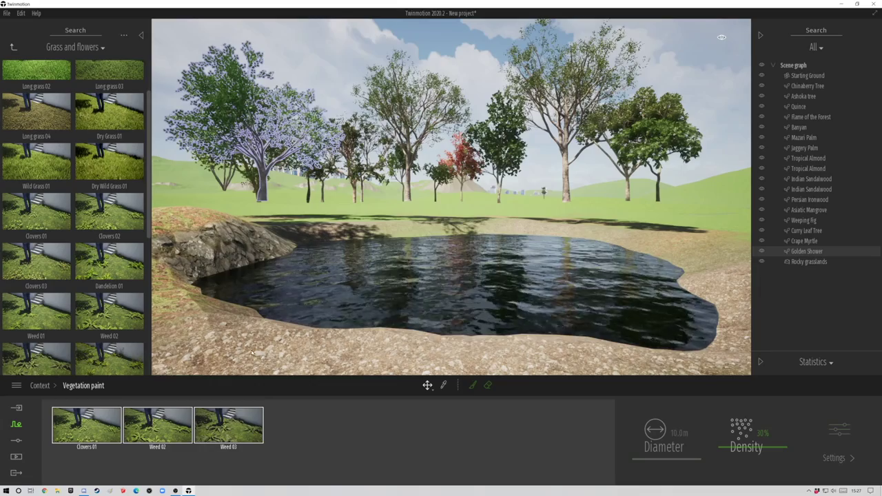
Paint the clovers and weeds over the banks around the pond with a 5.0 m brush at 30% density
click(472, 385)
key(s)
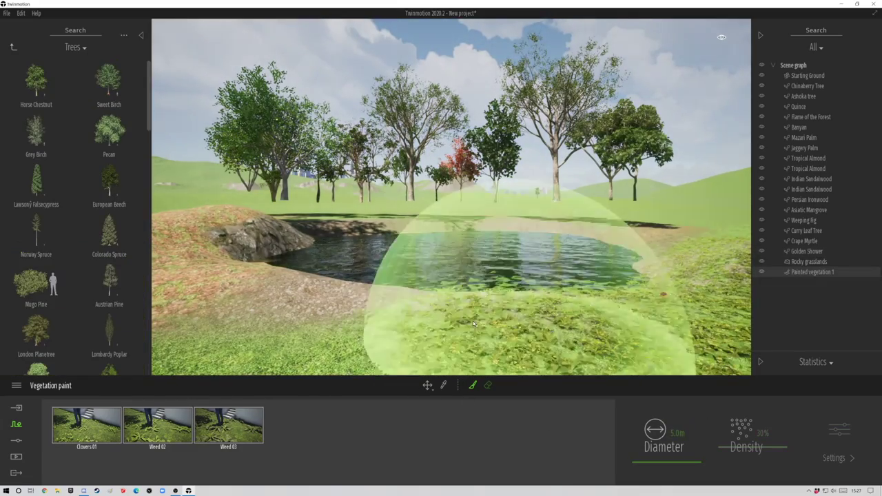
drag(522, 282, 191, 223)
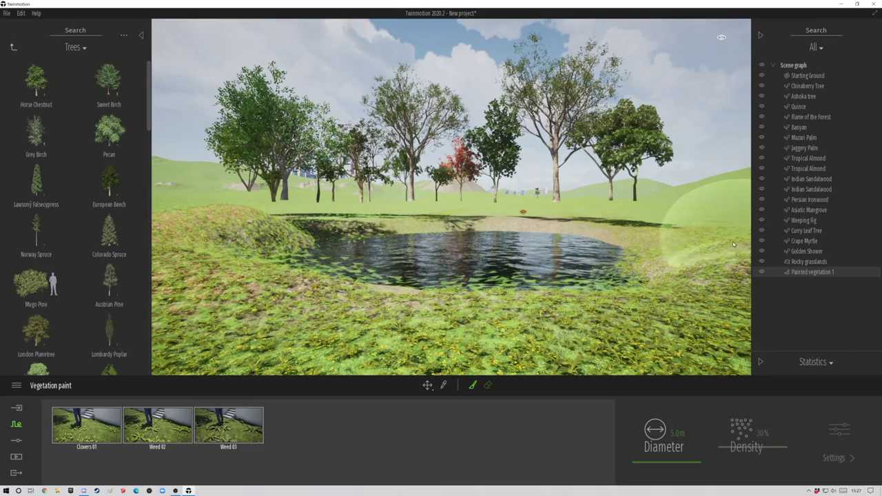
Add TallGrass 01 to the painted vegetation and set its density to 100%
click(12, 47)
click(110, 88)
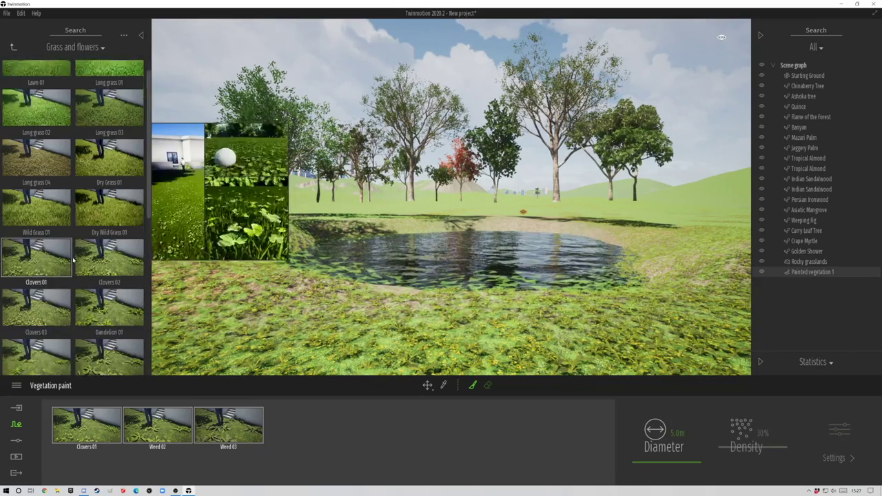
scroll(70, 270, down, 1)
mouse_move(65, 253)
mouse_down()
mouse_move(241, 425)
mouse_move(295, 427)
mouse_up()
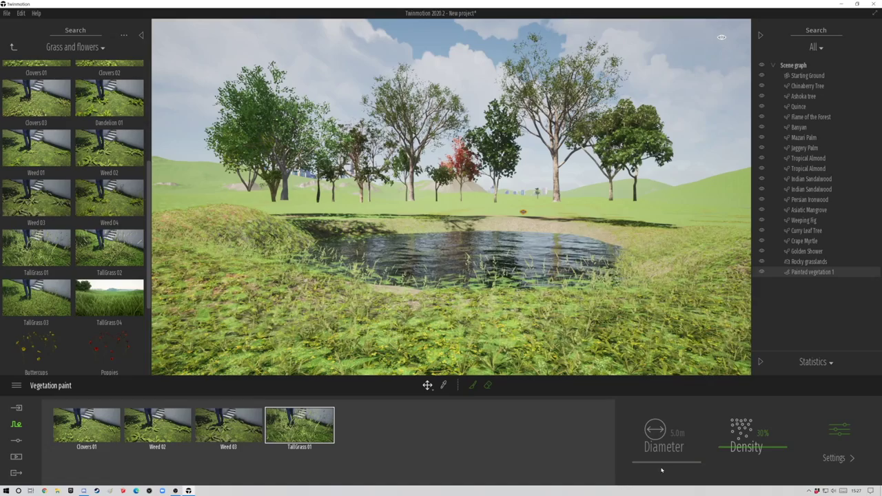
drag(746, 447, 746, 403)
right_drag(620, 317, 620, 296)
key(w)
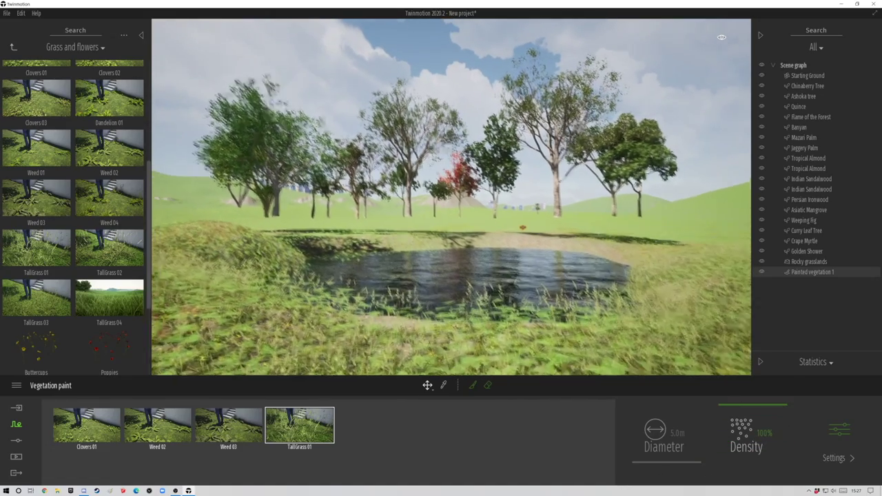
Place Rock 1 on the near bank of the pond and Wood pile 1 on the grass in front of it
click(13, 47)
click(103, 182)
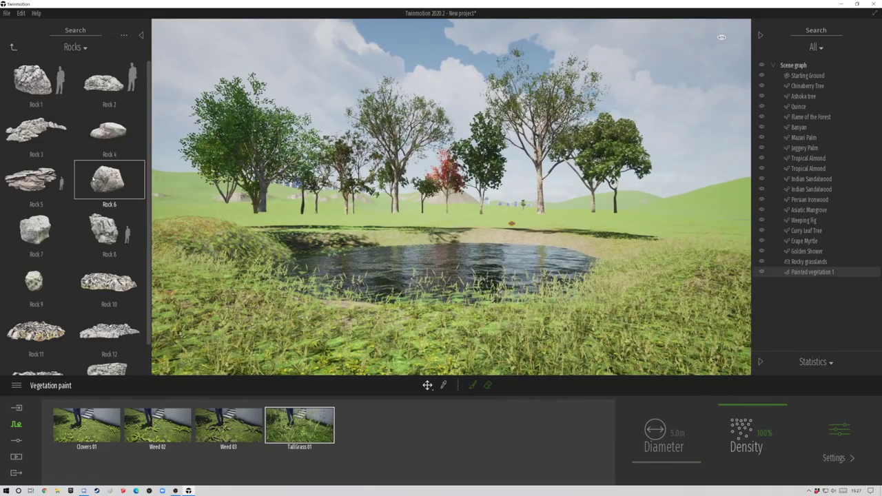
drag(34, 79, 196, 237)
click(12, 47)
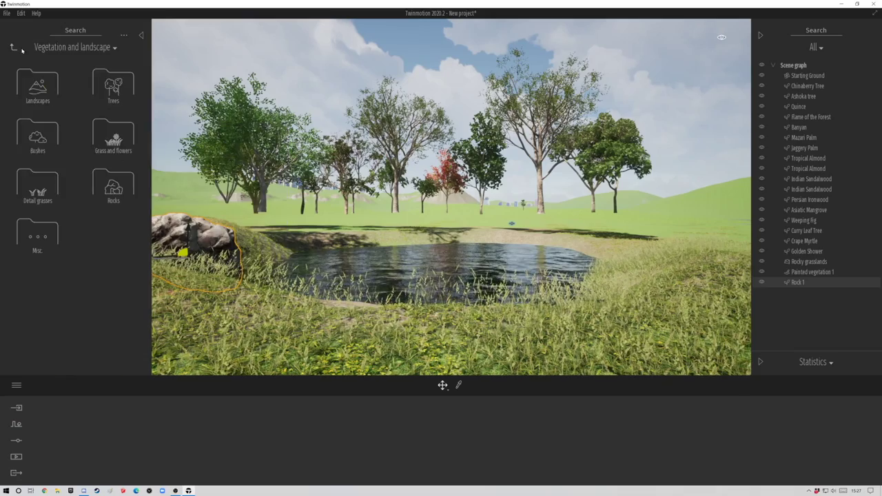
click(35, 239)
drag(110, 230, 237, 334)
Place Rock 5 on the bank opposite the wood pile and Rock 10 on the grass in the foreground
click(13, 47)
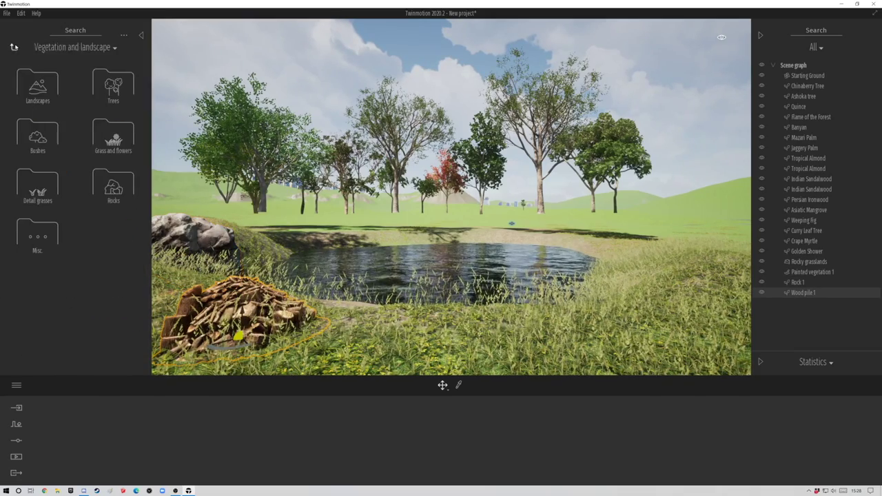
click(111, 182)
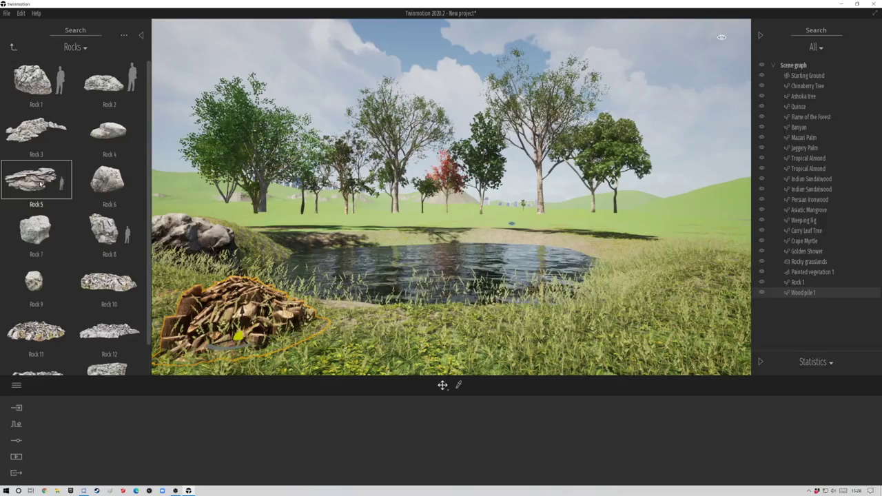
drag(41, 183, 661, 286)
drag(109, 281, 465, 335)
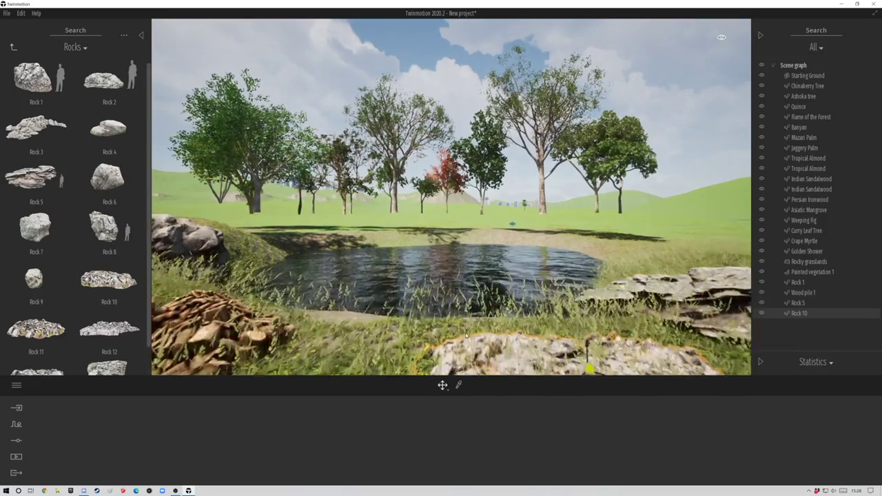
key(w)
right_drag(466, 335, 564, 281)
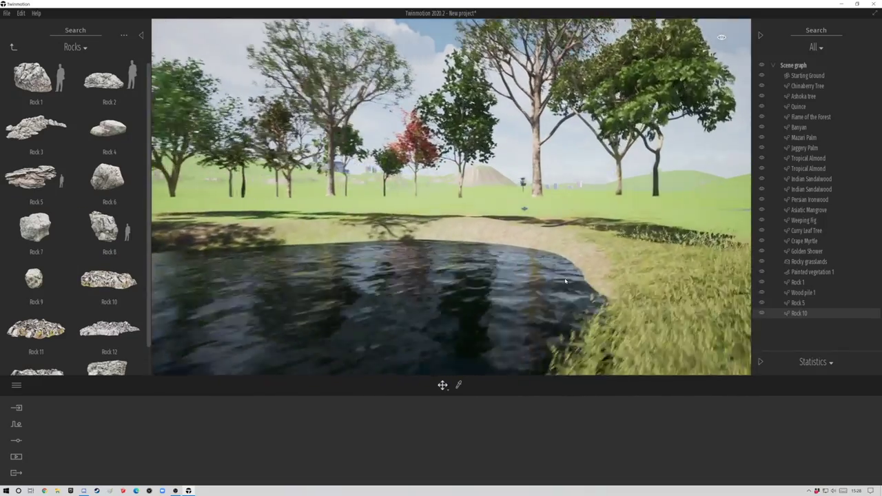
Select everything from Starting Ground to Golden Shower in the scene graph and lower it about 2.39 m
click(805, 85)
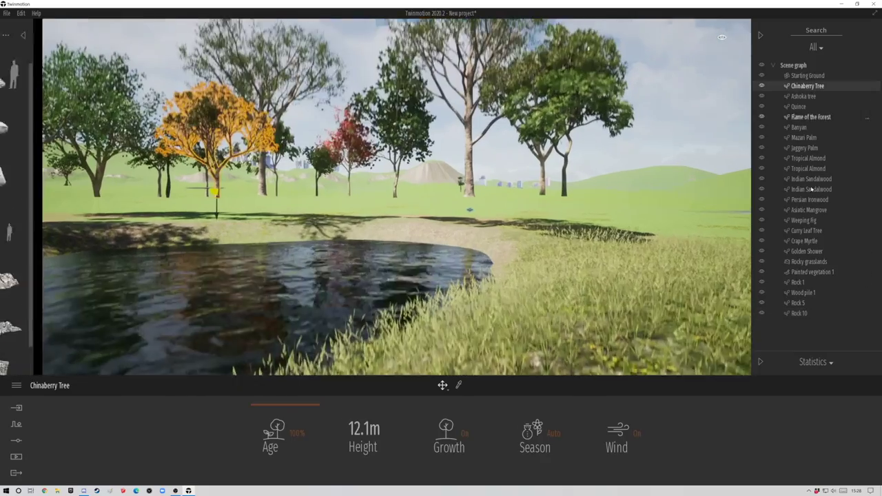
click(806, 250)
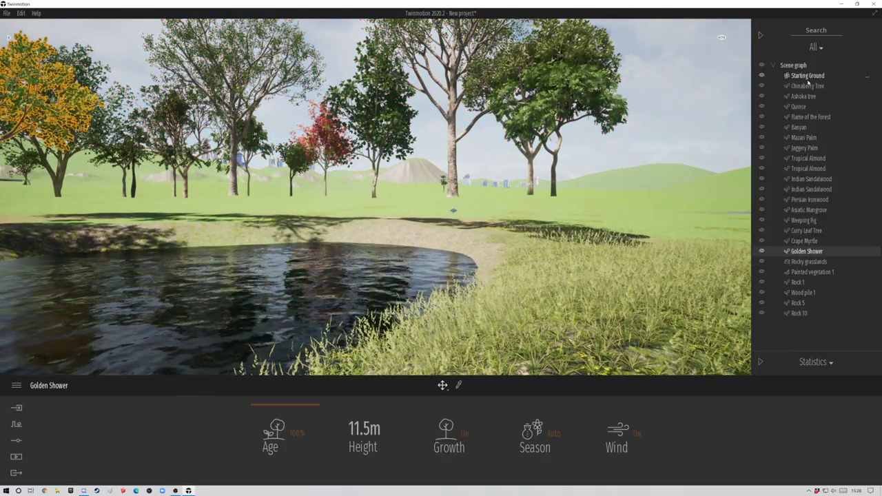
shift+click(807, 75)
scroll(236, 241, up, 5)
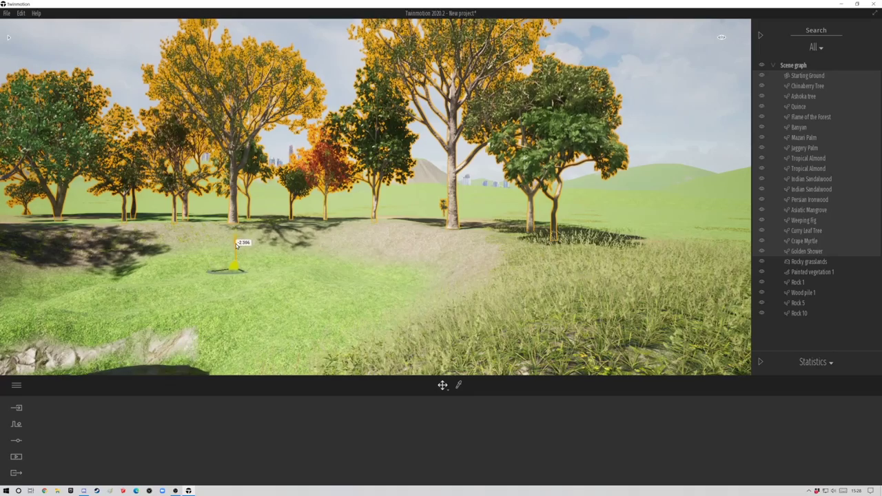
drag(236, 245, 235, 244)
Raise the Starting Ground on its own until the water floods the pond and reaches the grass
click(348, 222)
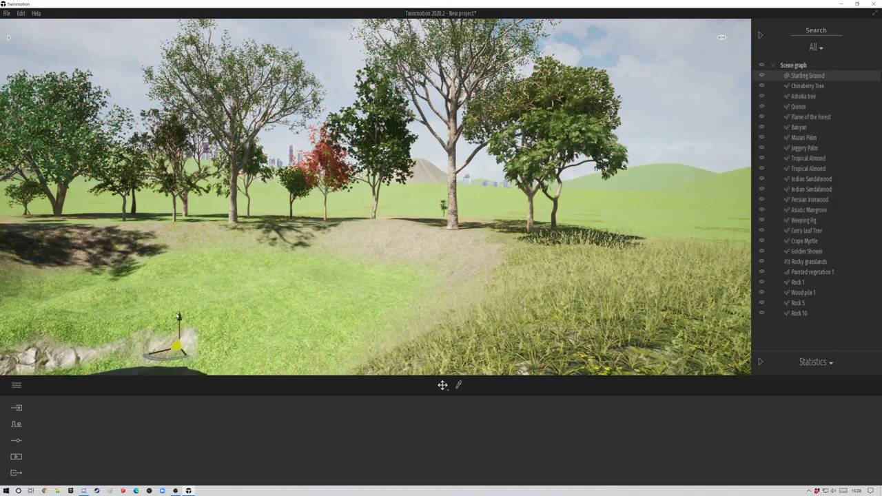
drag(181, 306, 188, 228)
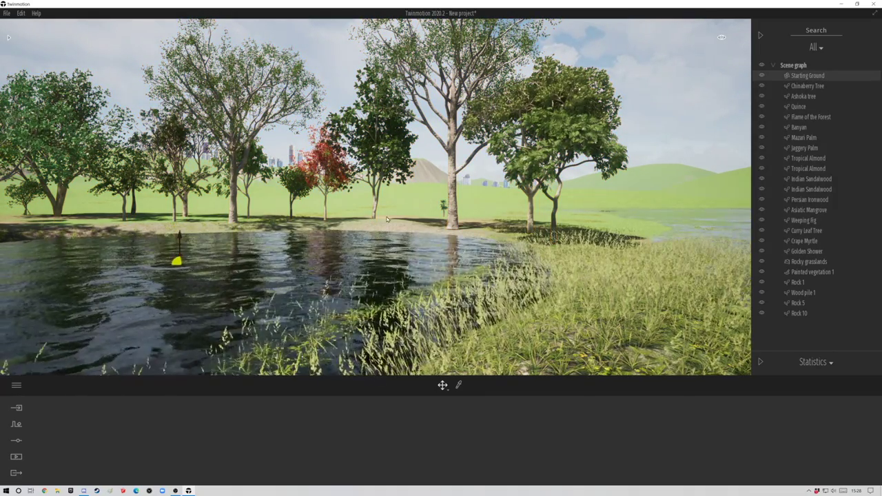
key(a)
key(s)
right_drag(534, 246, 551, 234)
key(a)
key(w)
right_drag(440, 266, 415, 289)
Pick the Lake 01 material from the pond and recolour the water a muted grey-green
key(t)
click(415, 289)
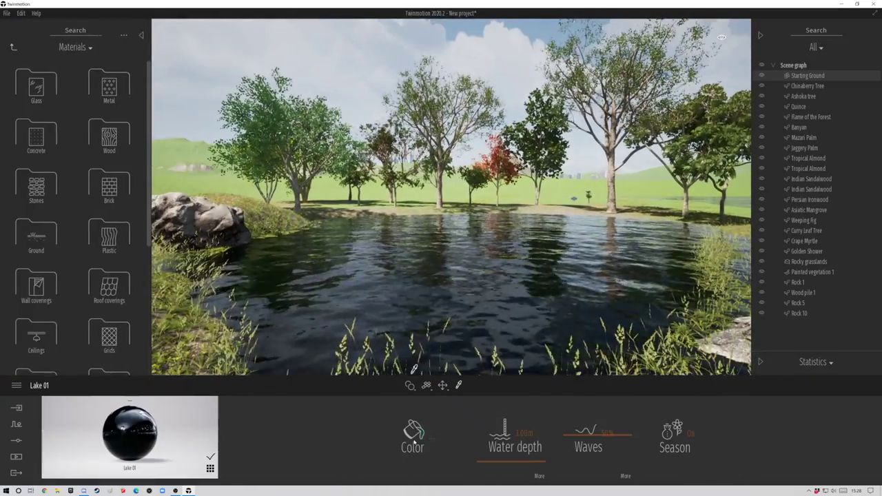
drag(465, 172, 708, 196)
drag(676, 229, 694, 257)
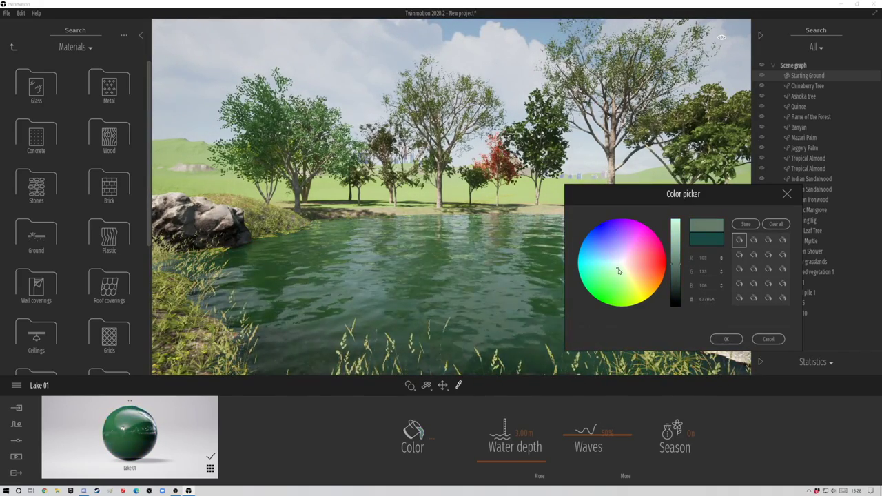
click(726, 338)
right_drag(547, 331, 546, 300)
key(s)
key(w)
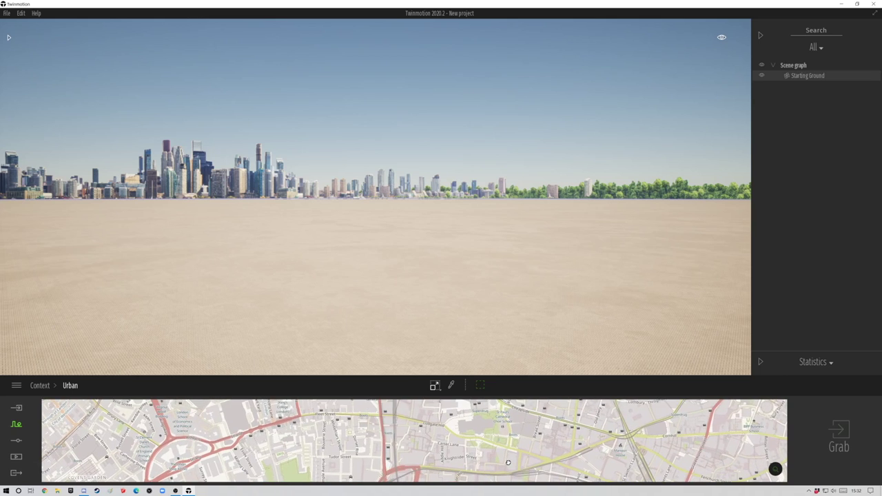
Define a rectangular import area around St Paul's Cathedral on the urban context map
click(480, 385)
drag(449, 424, 377, 435)
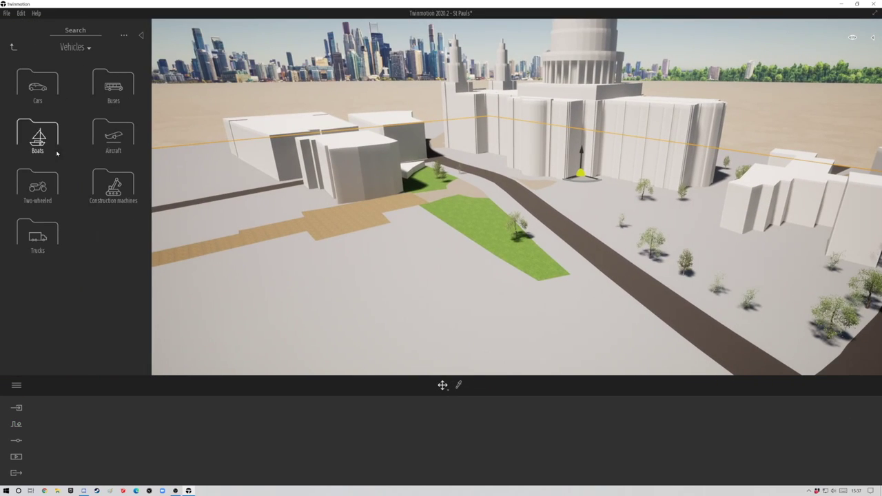
Place an EU Truck from the construction machines on the open ground near the cathedral and focus on it
click(113, 186)
drag(154, 138, 255, 134)
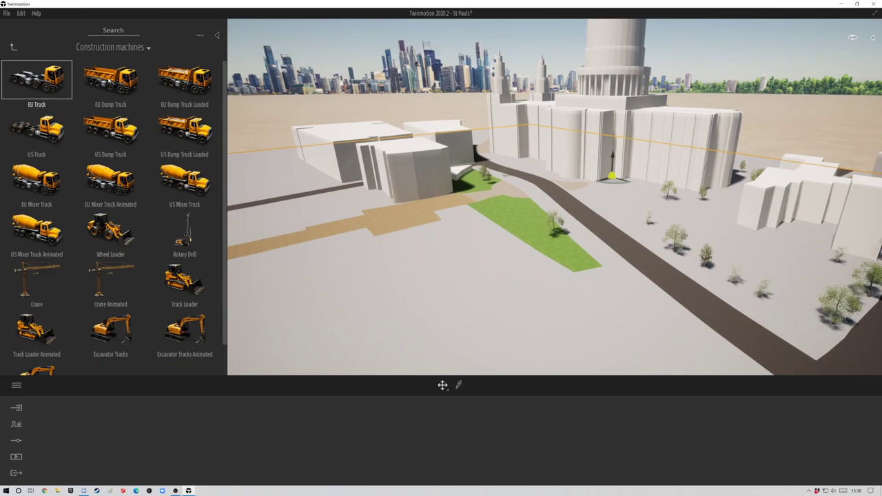
drag(325, 257, 396, 243)
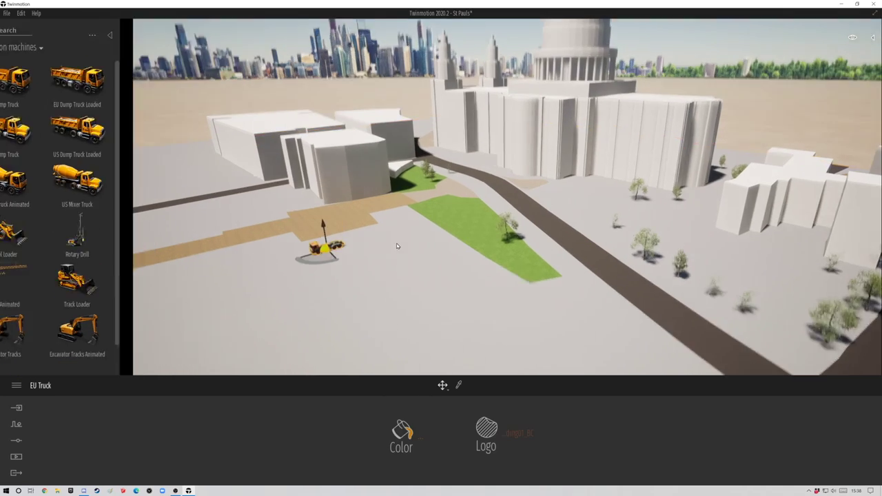
key(f)
right_drag(446, 315, 490, 285)
shift+middle_drag(441, 262, 269, 206)
shift+middle_drag(521, 255, 289, 304)
scroll(520, 288, down, 3)
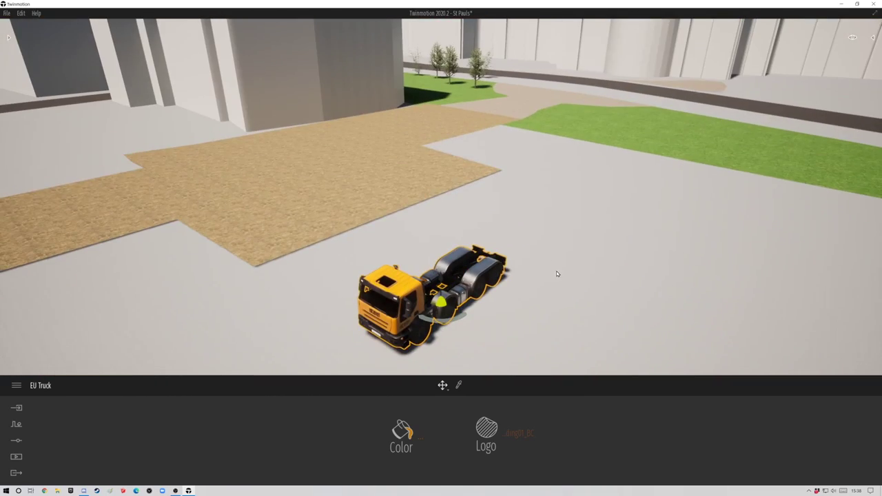
Line up an EU Dump Truck, EU Dump Truck Loaded, US Truck and US Dump Truck beside the EU Truck
mouse_move(8, 38)
drag(121, 82, 632, 316)
scroll(166, 93, down, 5)
click(11, 39)
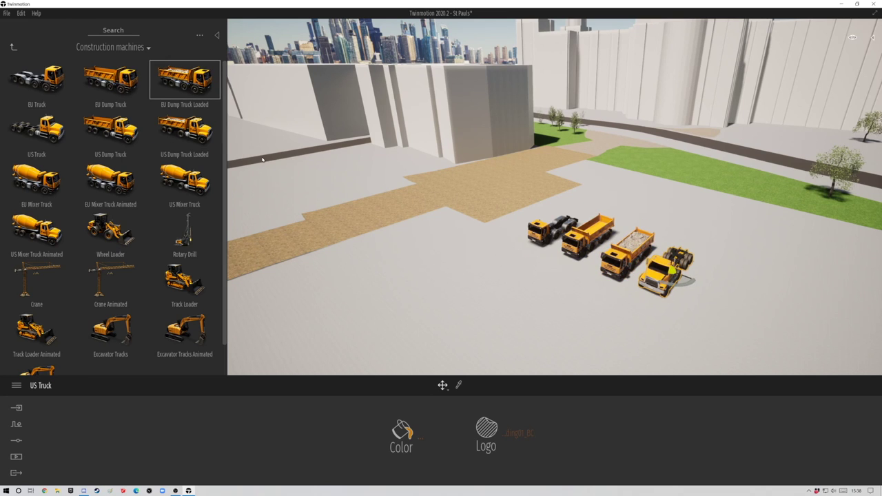
drag(624, 275, 715, 279)
middle_drag(689, 331, 641, 276)
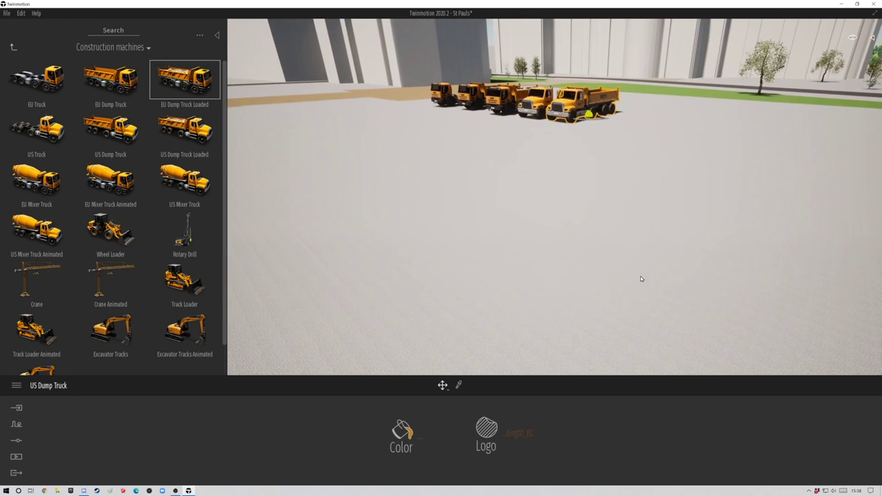
Recolour the US Dump Truck pale grey-green (RGB 180, 202, 185) and view it up close
right_drag(640, 276, 664, 224)
scroll(666, 222, up, 5)
click(412, 434)
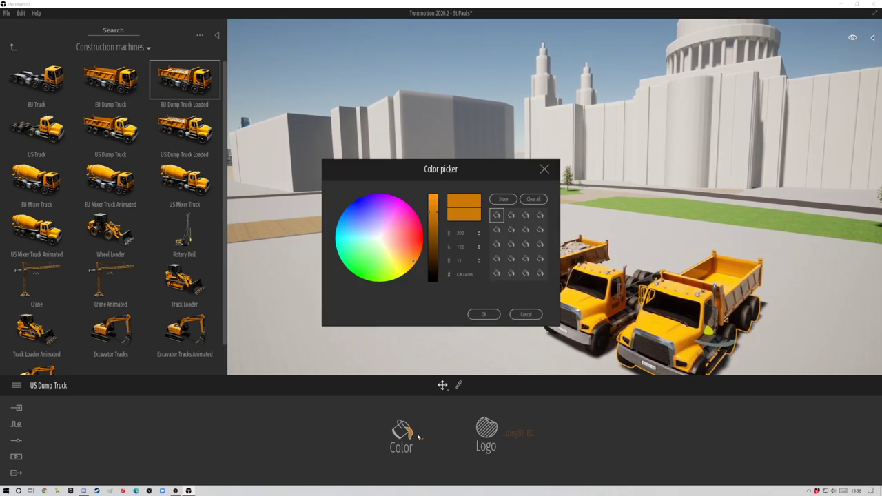
click(387, 240)
drag(395, 244, 376, 244)
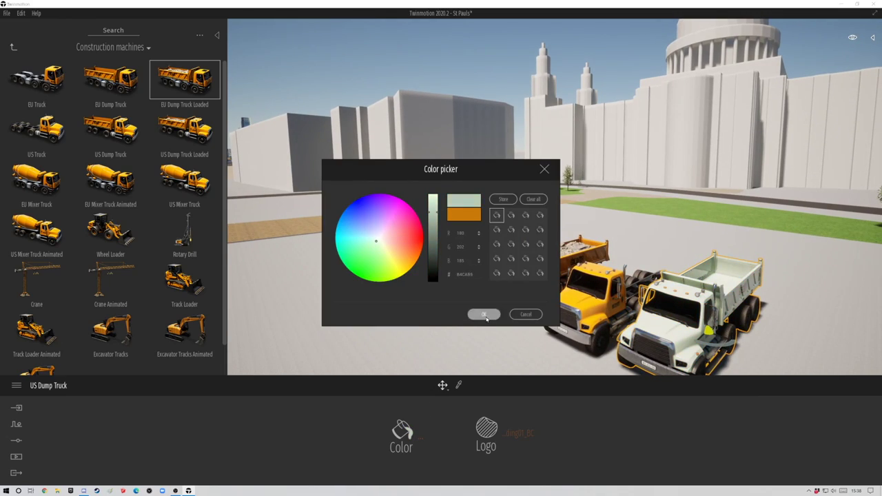
click(485, 318)
middle_drag(637, 296, 626, 215)
scroll(607, 189, up, 3)
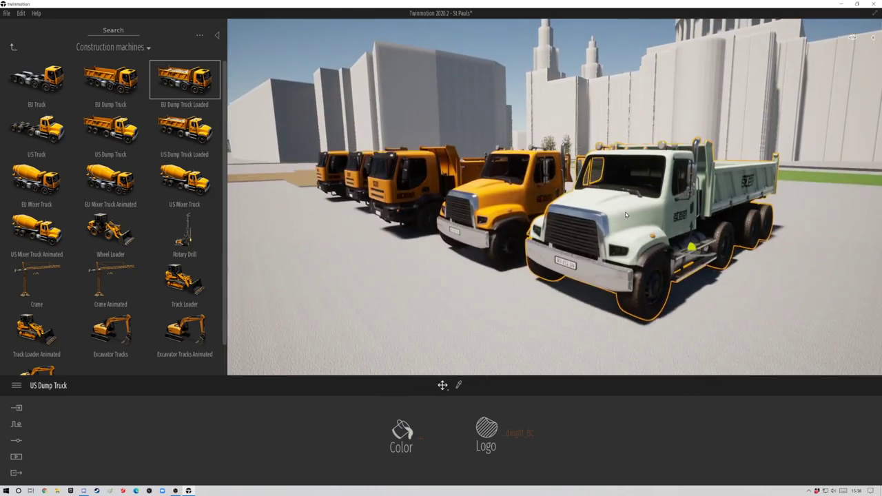
Place an EU Mixer Truck, a US Mixer Truck Animated and an EU Mixer Truck Animated side by side next to the lined-up trucks
scroll(625, 216, down, 6)
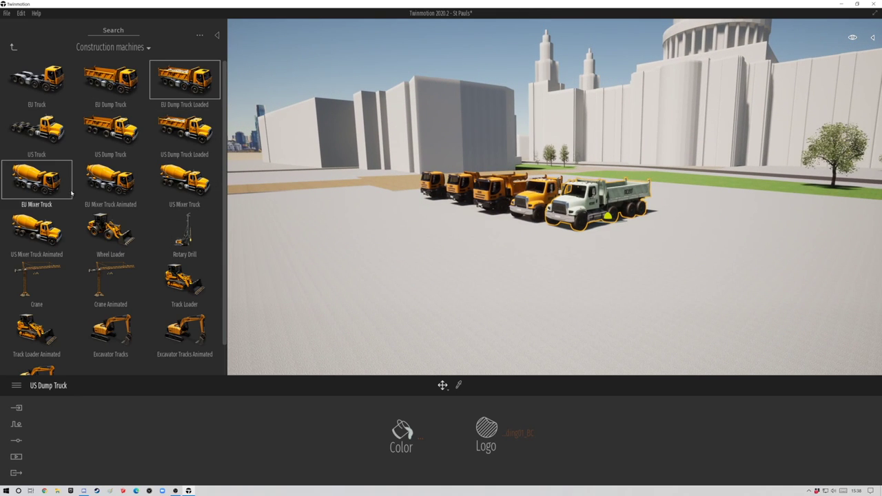
drag(37, 181, 352, 222)
drag(38, 237, 391, 250)
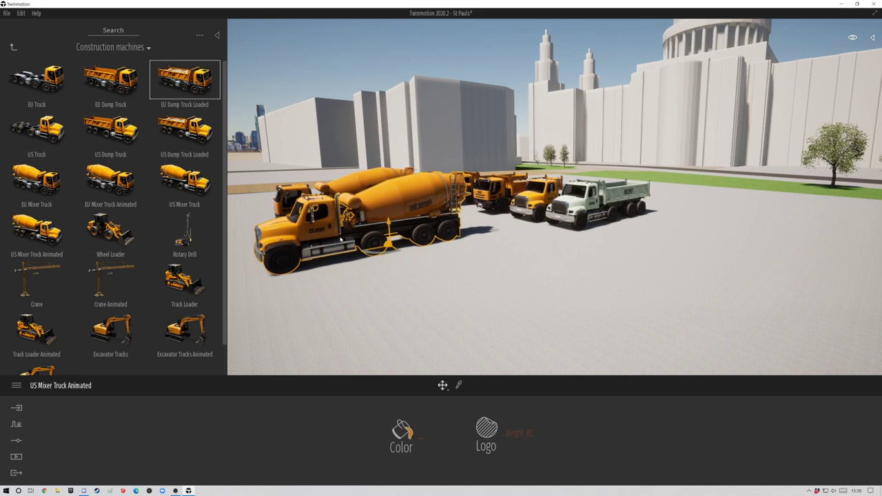
drag(111, 182, 453, 296)
scroll(475, 266, down, 2)
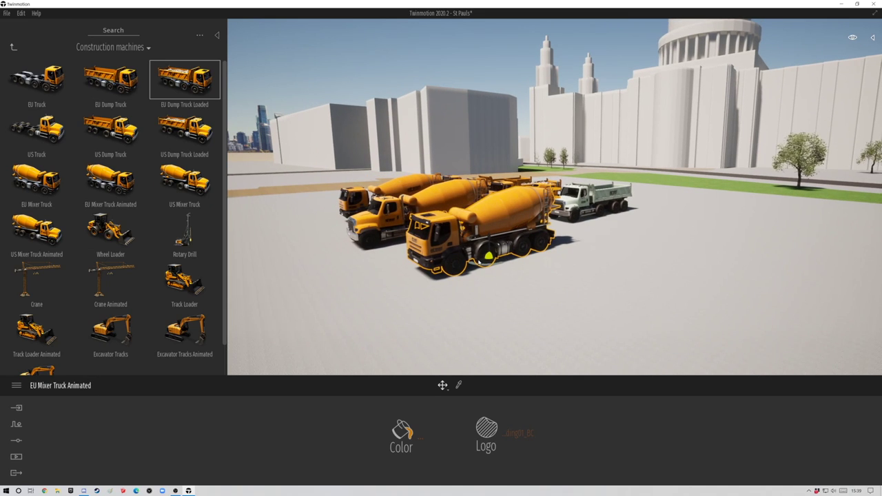
Place a Rotary Drill on the ground beside the trucks and a Crane on the far side of the mixer trucks
drag(190, 241, 628, 279)
drag(41, 283, 268, 212)
scroll(269, 213, down, 3)
right_drag(291, 252, 386, 310)
Place a Crane Animated by the green strip near the cathedral and recolour it pale beige
drag(115, 291, 672, 275)
right_drag(672, 275, 651, 303)
middle_drag(603, 279, 587, 292)
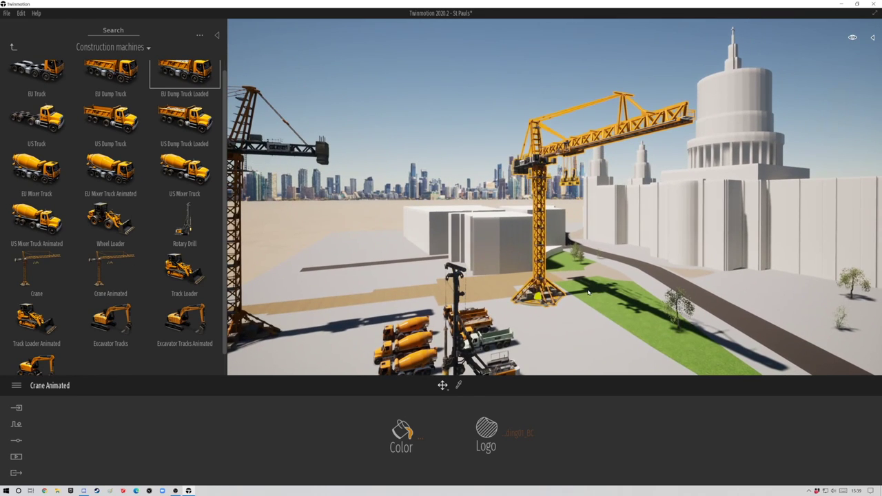
click(405, 431)
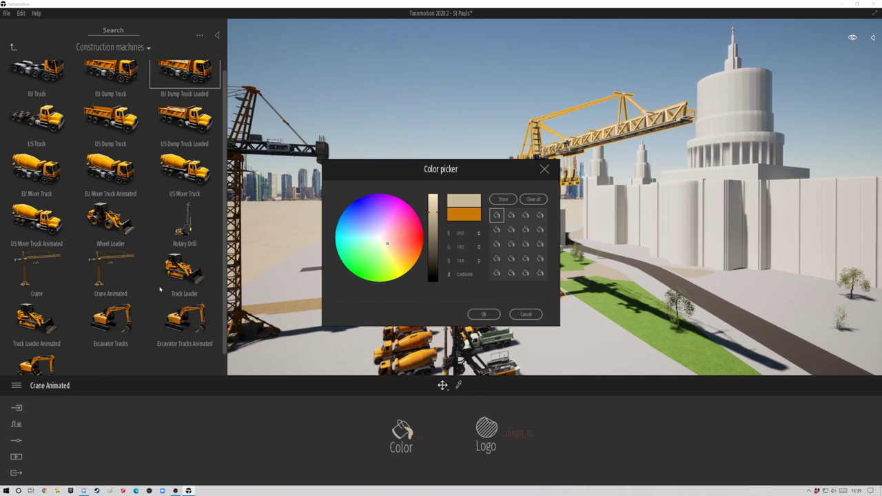
click(483, 314)
Add a Track Loader, an Excavator Tracks Animated and a Track Loader Animated on the open ground around the rotary drill
scroll(584, 311, down, 5)
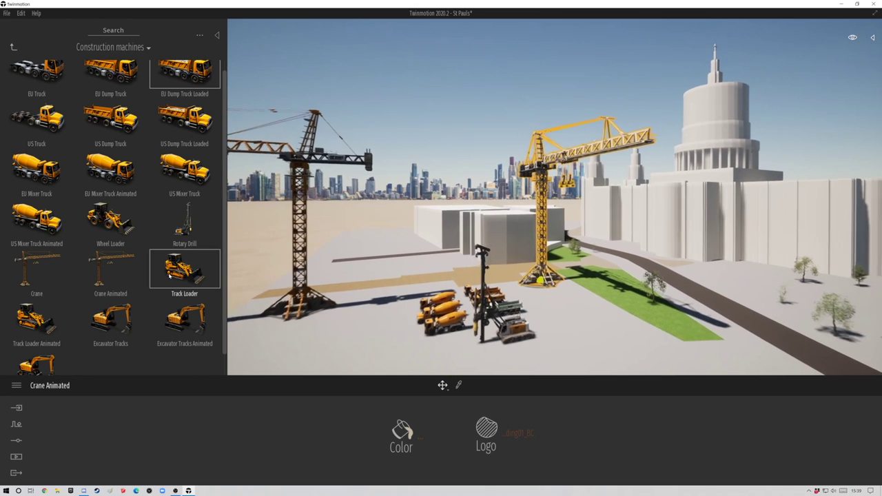
drag(186, 317, 481, 336)
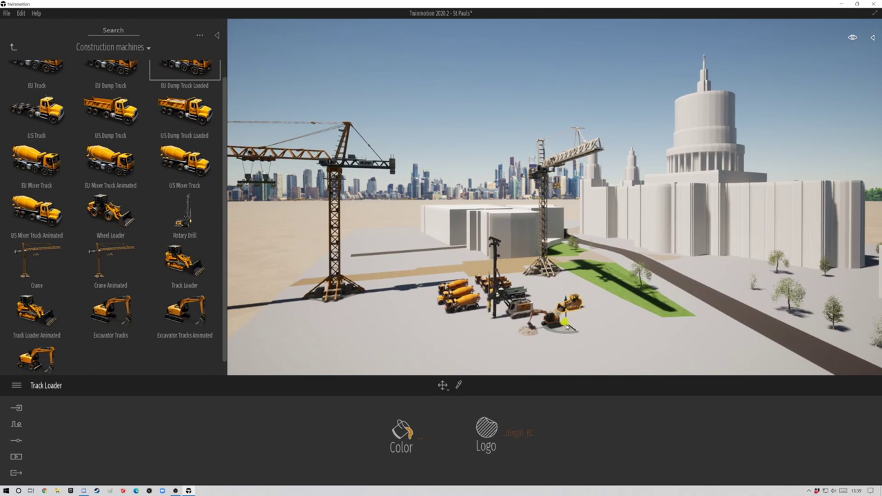
scroll(559, 329, up, 5)
shift+middle_drag(589, 299, 552, 303)
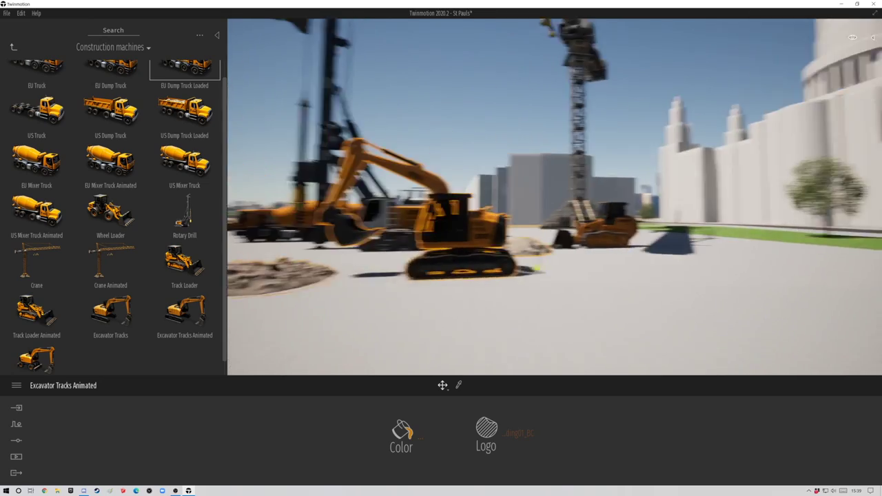
scroll(553, 303, down, 3)
scroll(97, 334, down, 2)
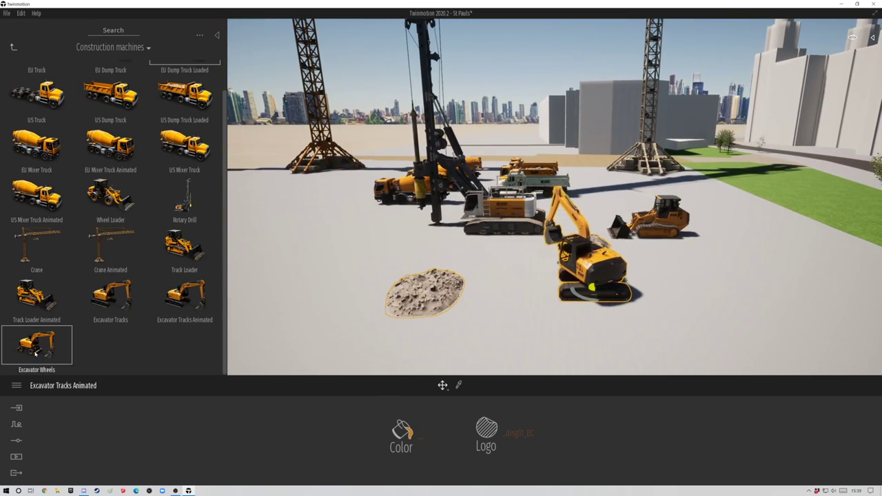
drag(37, 296, 348, 256)
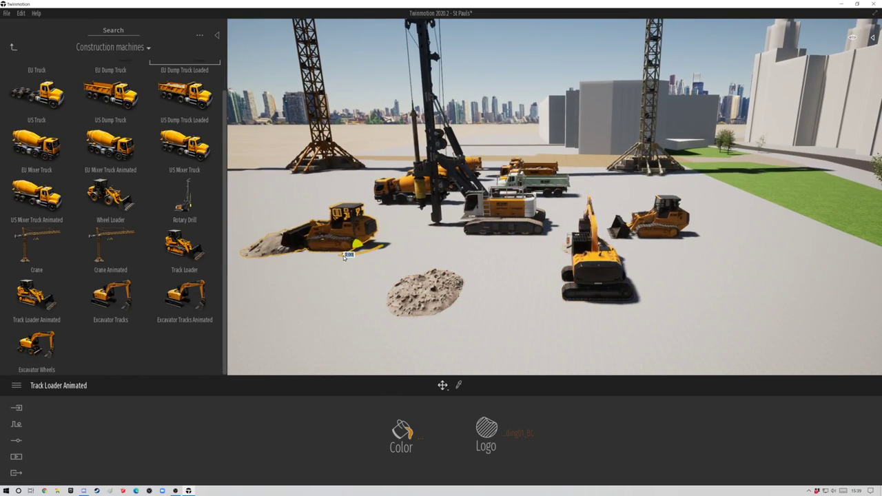
Gather the animated humans Tom worker, Kareem Worker, Alex Worker, Brian Worker and Yohan Worker near the animated track loader
click(12, 47)
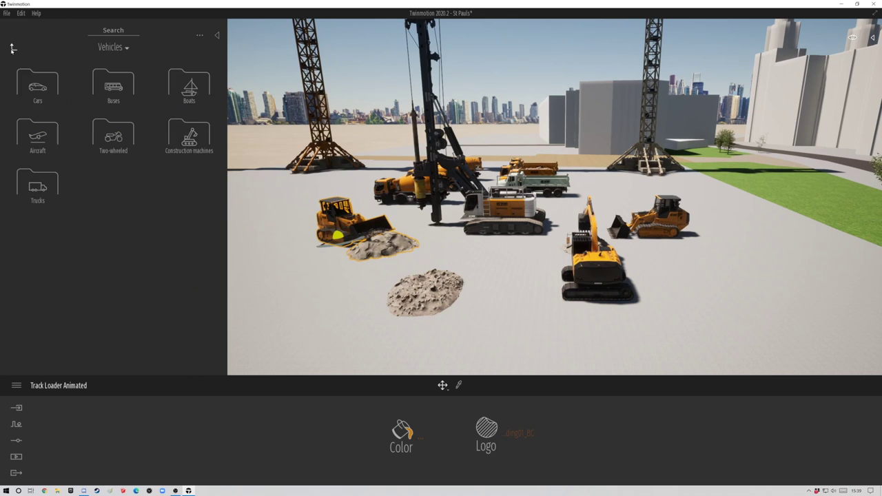
click(112, 139)
click(42, 89)
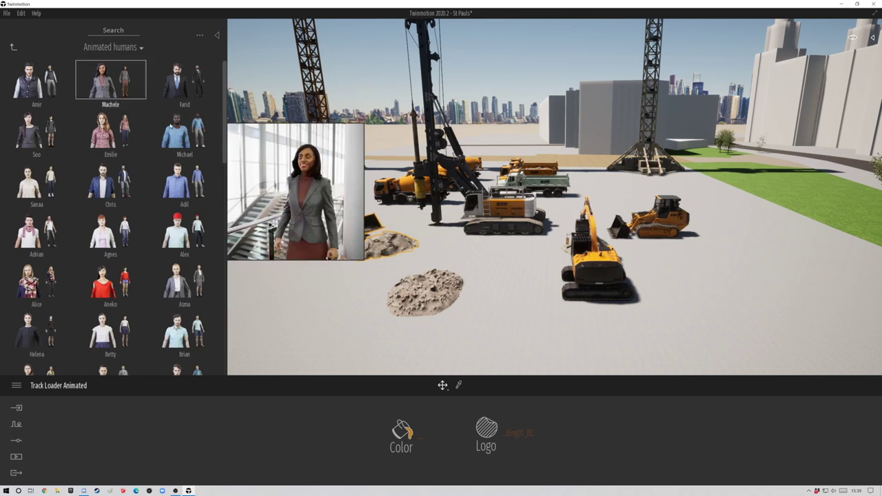
scroll(225, 169, down, 10)
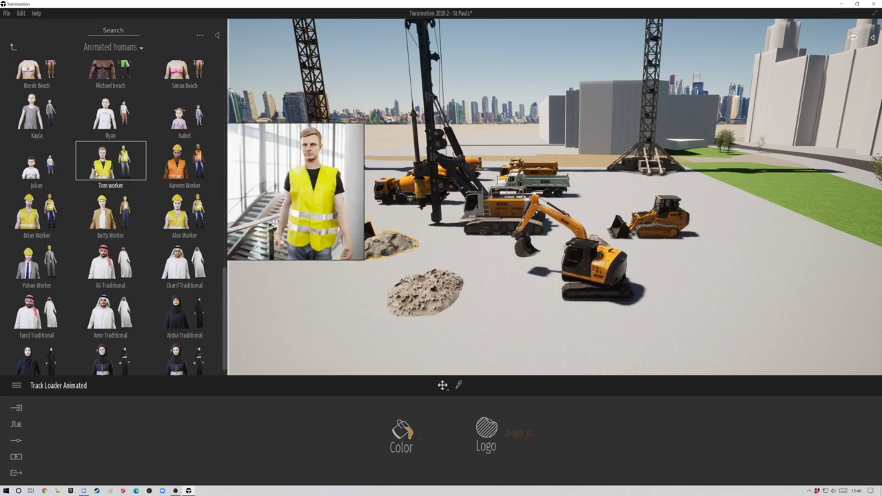
drag(298, 277, 297, 277)
drag(183, 166, 337, 279)
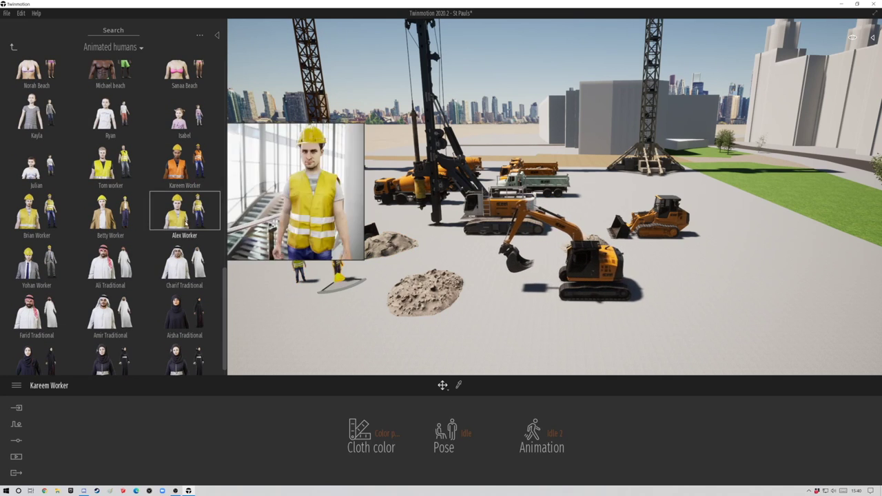
drag(185, 213, 275, 307)
drag(36, 258, 351, 300)
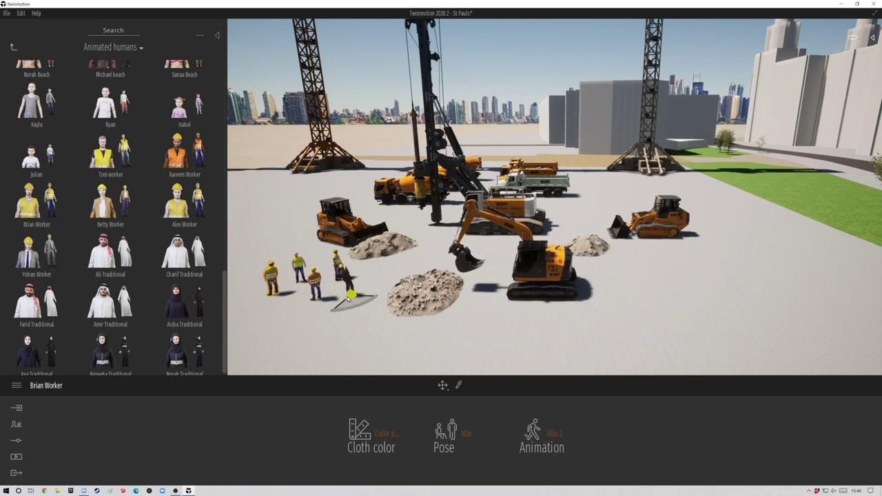
right_drag(352, 300, 559, 261)
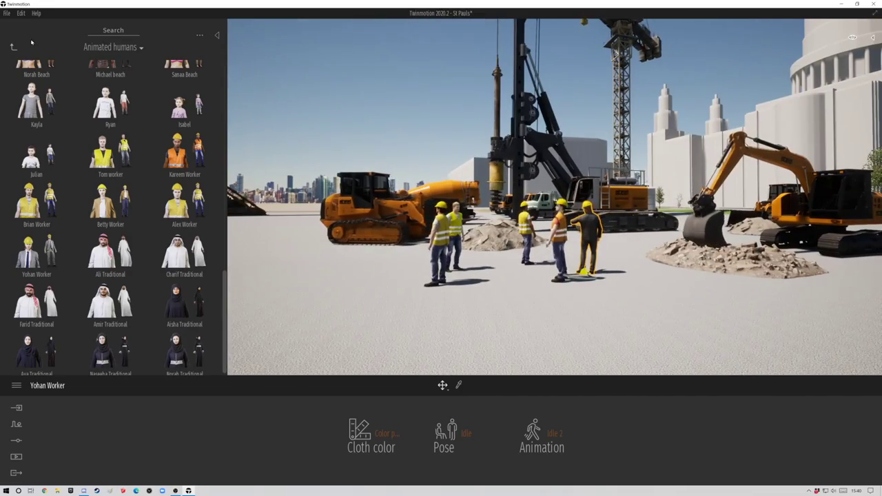
Place the Group16 construction crew beside the workers and reposition it on the ground near the track loader
click(14, 47)
click(116, 88)
drag(137, 160, 407, 269)
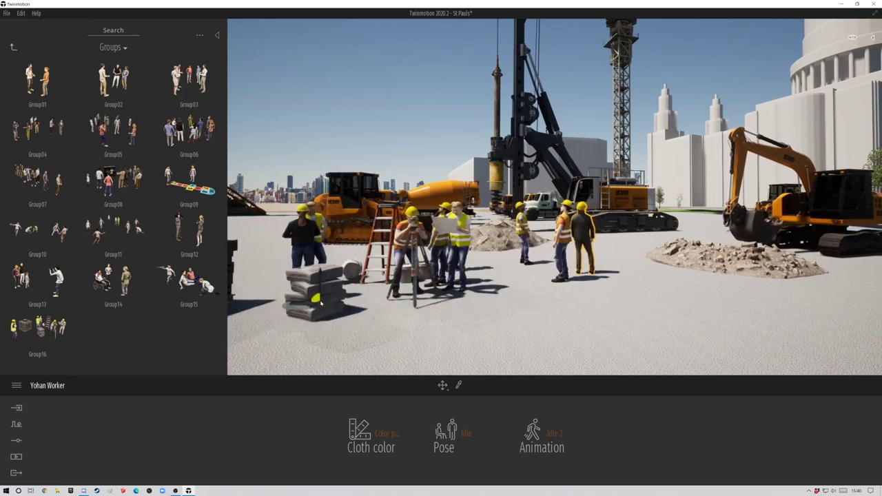
scroll(441, 257, down, 4)
middle_drag(438, 220, 415, 337)
drag(410, 347, 354, 316)
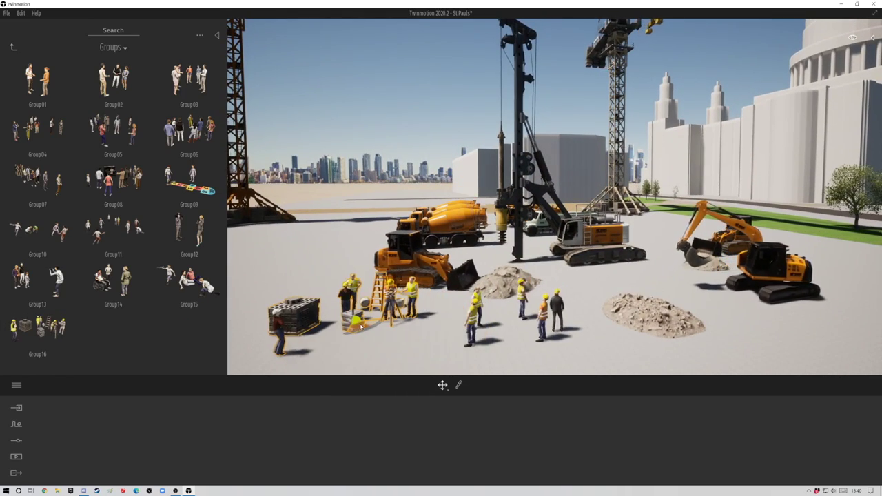
Place Construction set 08, Construction set 14 and Construction set 15 around the edges of the site
click(12, 47)
click(12, 47)
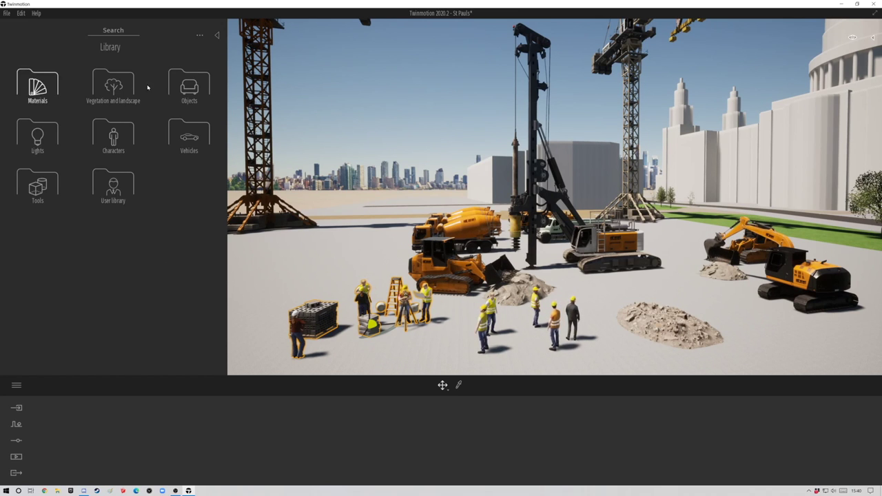
click(189, 87)
click(187, 85)
click(38, 230)
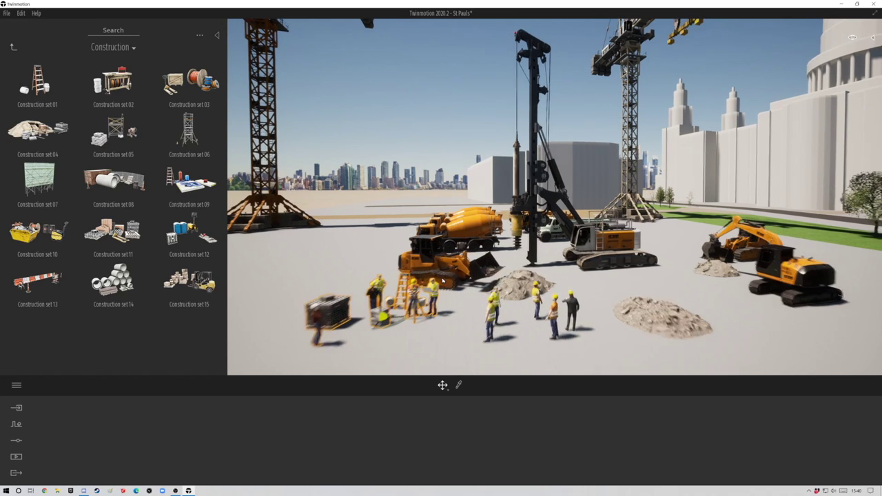
drag(113, 180, 356, 268)
drag(289, 264, 315, 268)
drag(118, 280, 823, 266)
drag(188, 279, 721, 341)
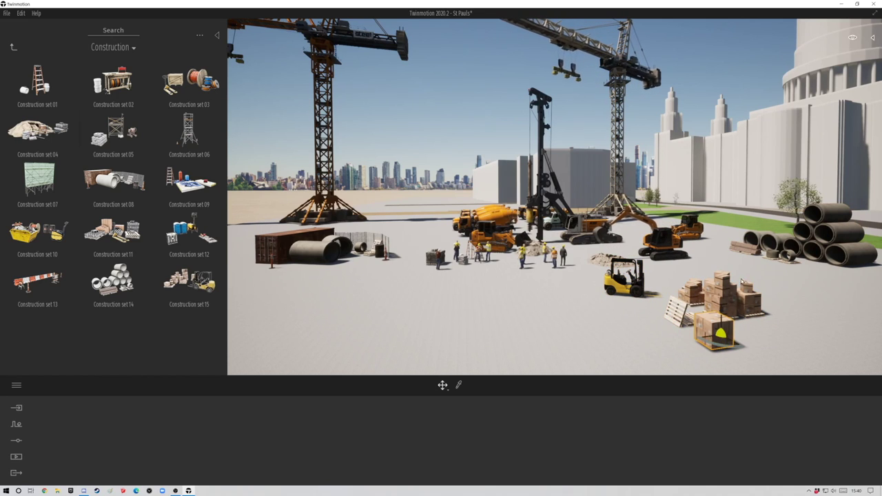
Add Construction set 10 in the foreground and move its rubble dumpster apart from the other pieces, then hide the library and scene list
click(874, 38)
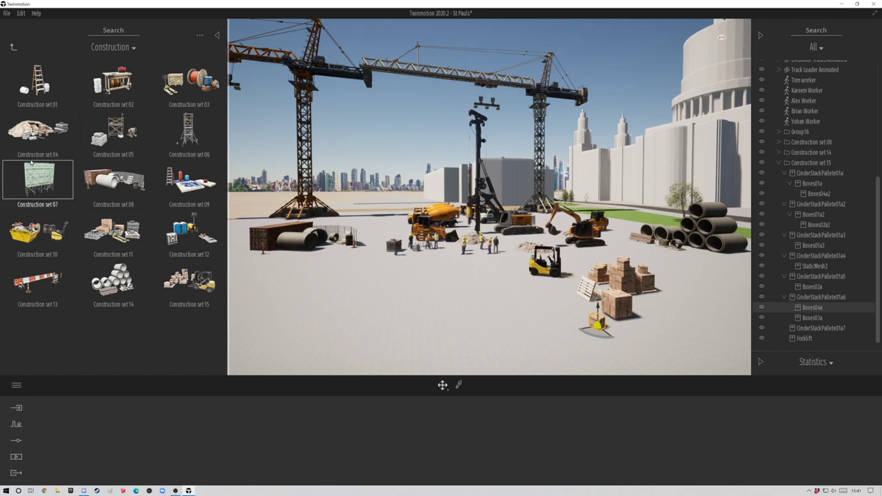
drag(301, 298, 294, 282)
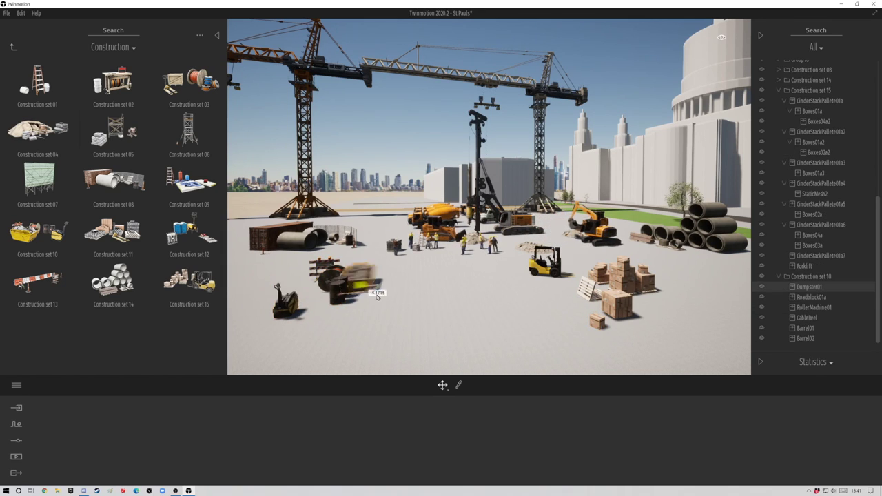
right_drag(440, 305, 519, 299)
scroll(519, 299, up, 5)
click(217, 35)
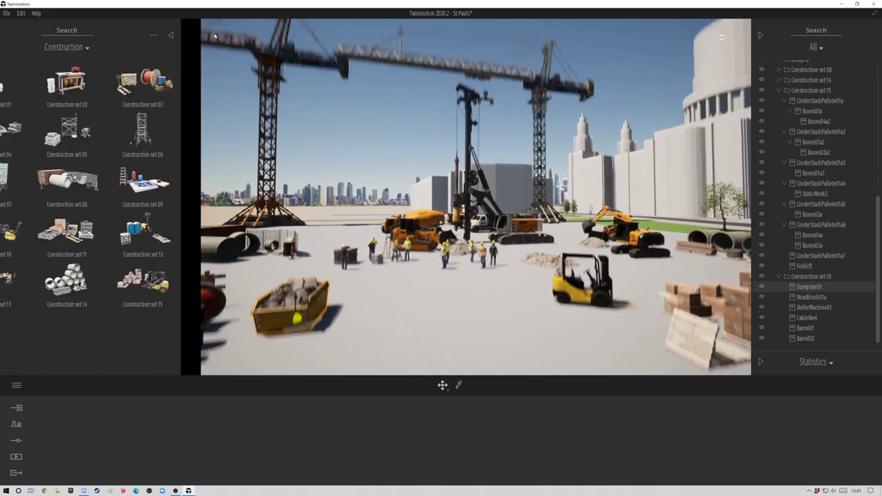
click(759, 35)
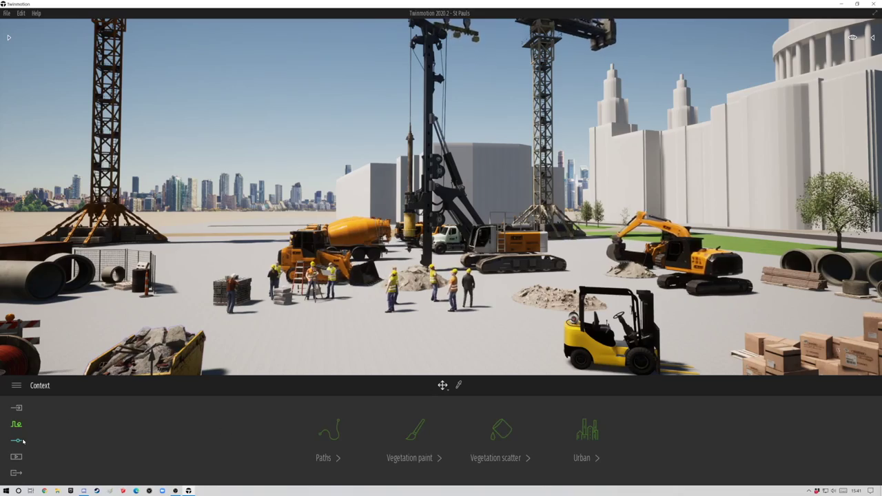
Change the weather to dark and rainy and look closely at the reflections on the wet ground
click(412, 431)
drag(62, 417, 179, 417)
mouse_move(450, 307)
middle_down()
mouse_move(450, 227)
mouse_move(451, 307)
middle_up()
scroll(450, 308, up, 3)
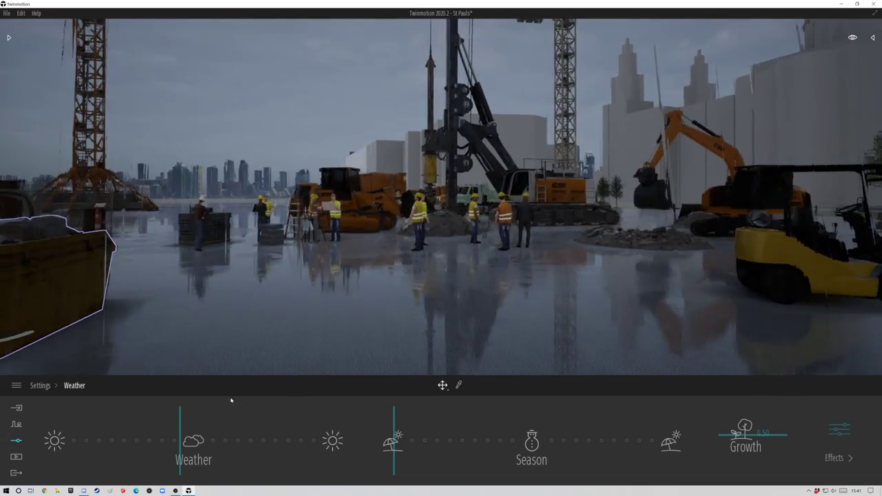
Set the weather to sunny with scattered clouds and bring the season back to summer
drag(180, 417, 244, 419)
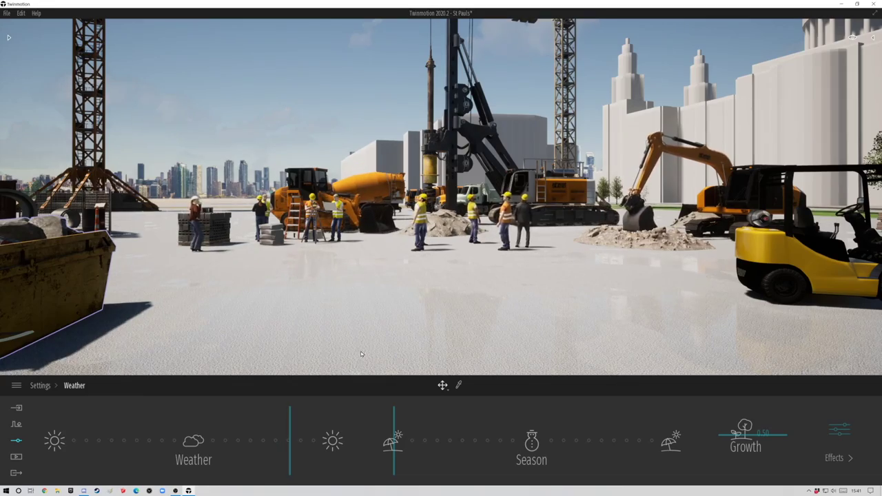
mouse_move(470, 422)
mouse_down()
mouse_move(531, 421)
mouse_move(399, 421)
mouse_up()
Tour the construction site at eye level, examining the rubble dumpster, workers and machines
right_drag(386, 315, 407, 301)
key(d)
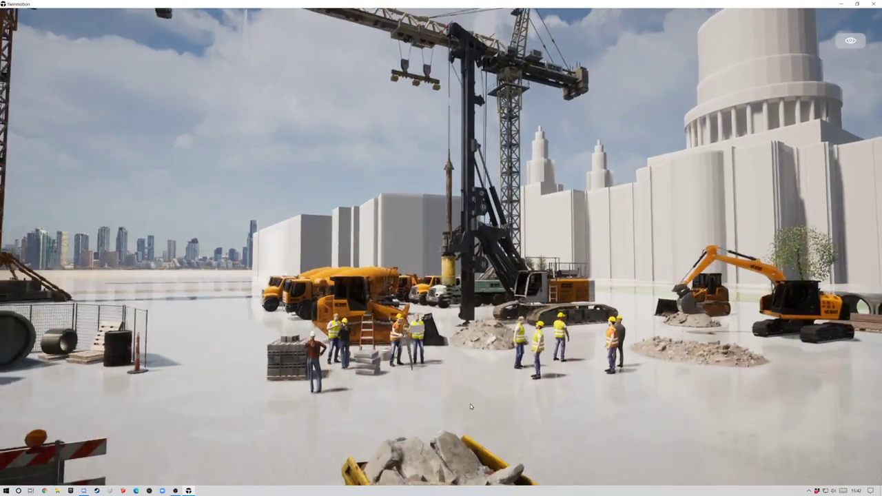
key(w)
key(s)
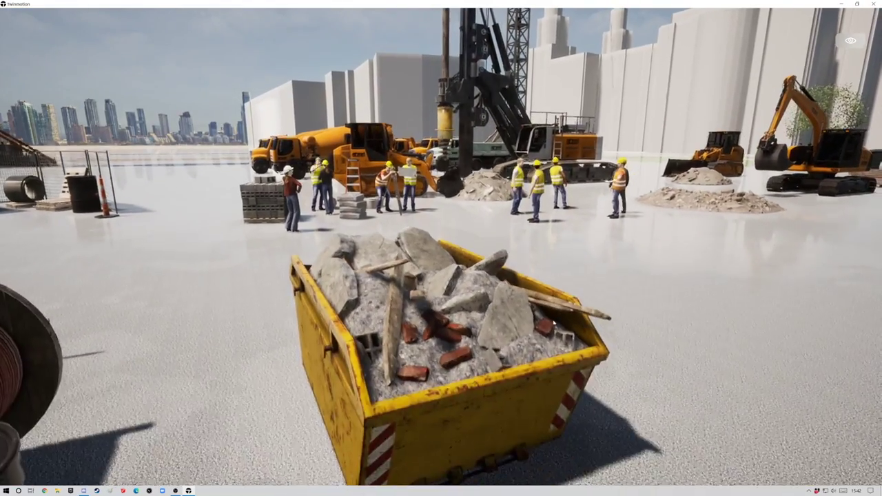
key(w)
key(d)
right_drag(467, 401, 635, 287)
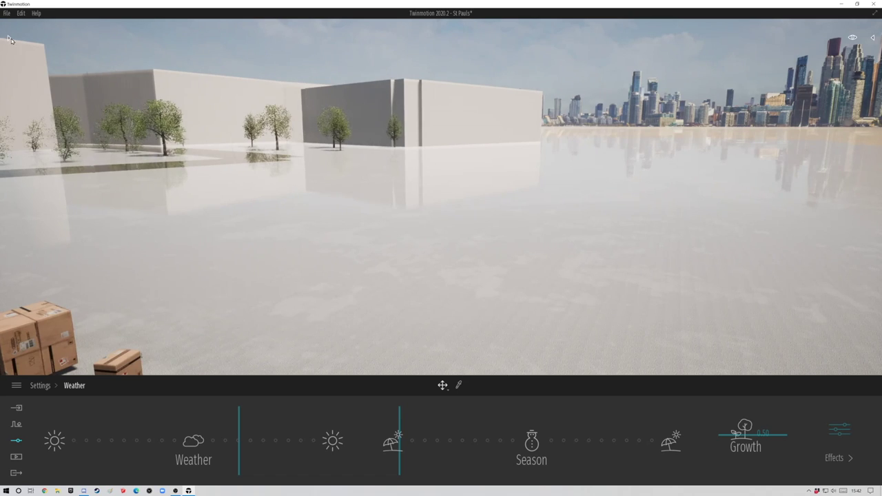
Place a flying plane above the site and a Plane 01 Parking on the ground, coloured pale blue, pink and green
click(11, 40)
click(12, 47)
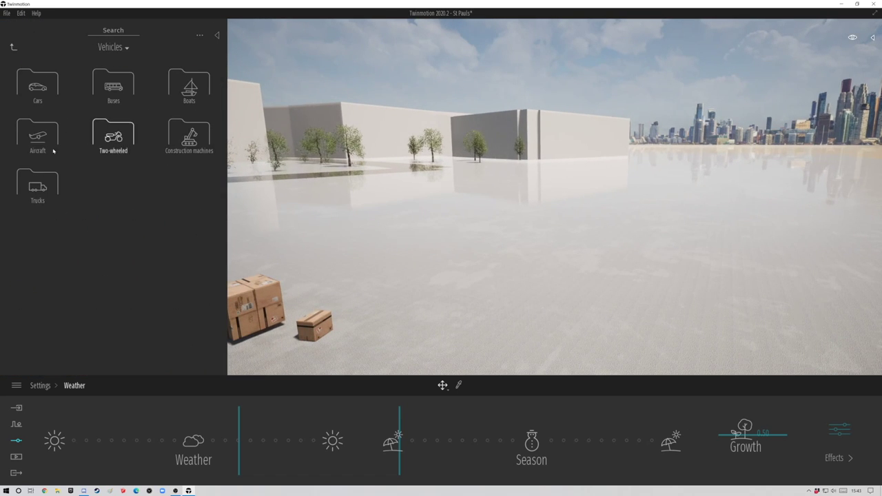
click(41, 138)
drag(264, 153, 624, 73)
scroll(553, 195, down, 3)
scroll(565, 142, down, 4)
scroll(565, 143, down, 4)
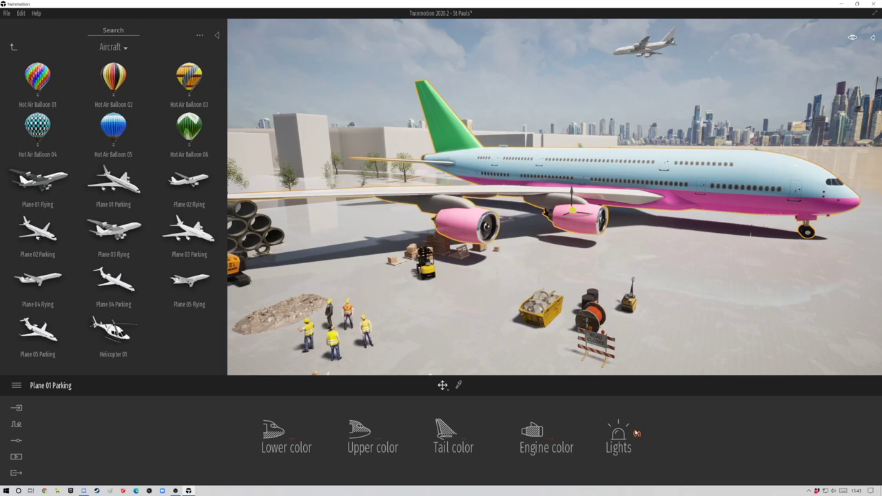
Place a Plane 04 Parking and a Helicopter 01 on the ground beside the coloured airliner
key(s)
drag(669, 280, 682, 249)
key(d)
key(d)
right_drag(735, 232, 413, 224)
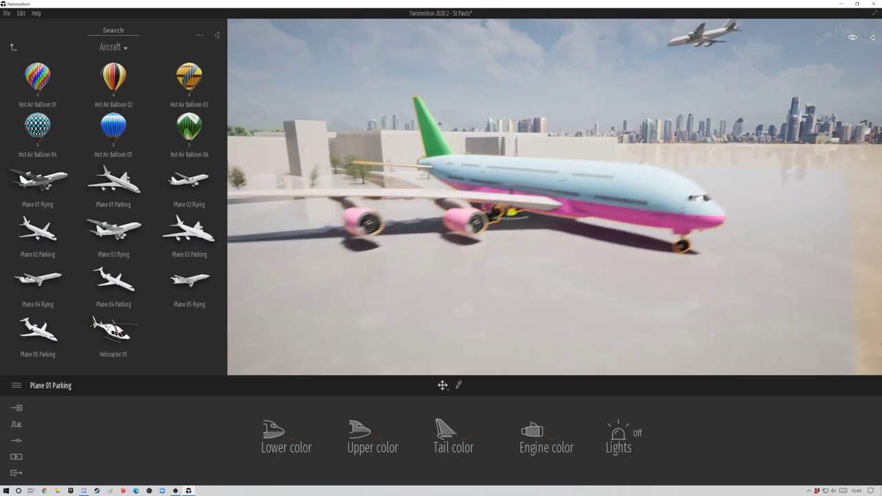
key(w)
mouse_move(179, 192)
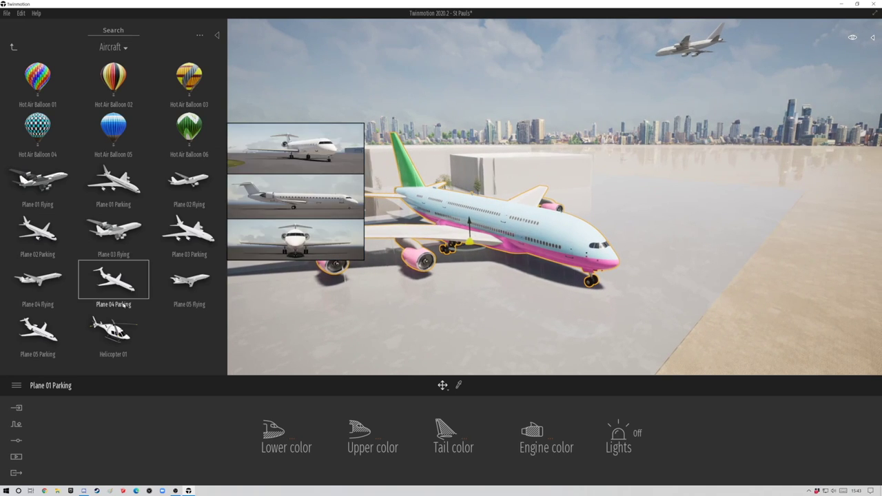
drag(120, 285, 638, 205)
right_drag(638, 205, 551, 206)
key(d)
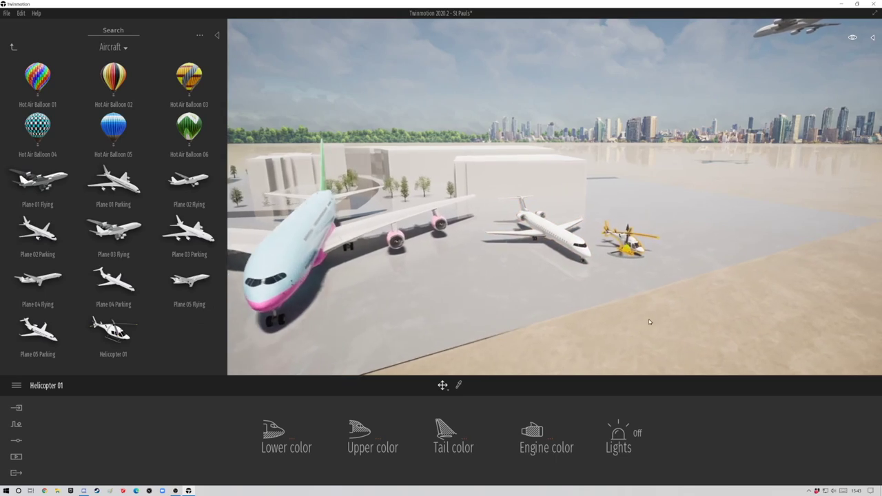
Set the helicopter's lower color to dark grey 1A1A1A and colour its remaining white parts, including the tail, black
key(d)
key(w)
key(f)
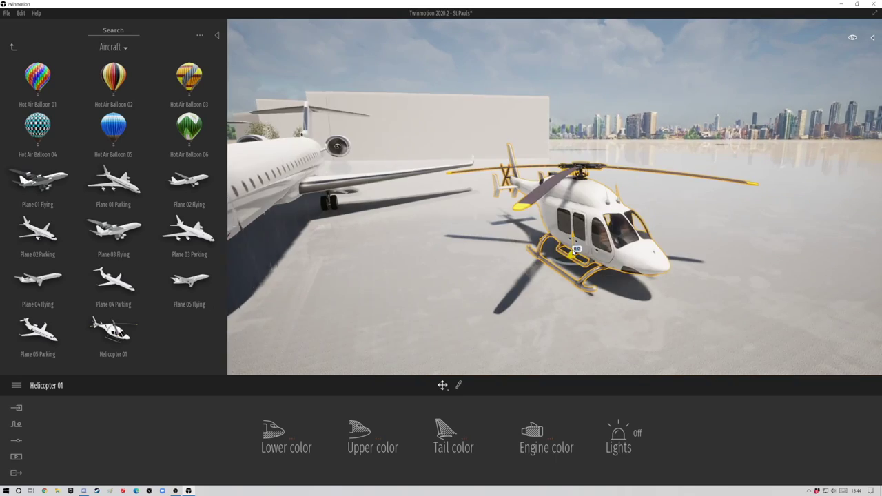
mouse_move(614, 274)
shift+middle_down()
mouse_move(538, 265)
mouse_move(551, 293)
mouse_move(608, 290)
shift+middle_up()
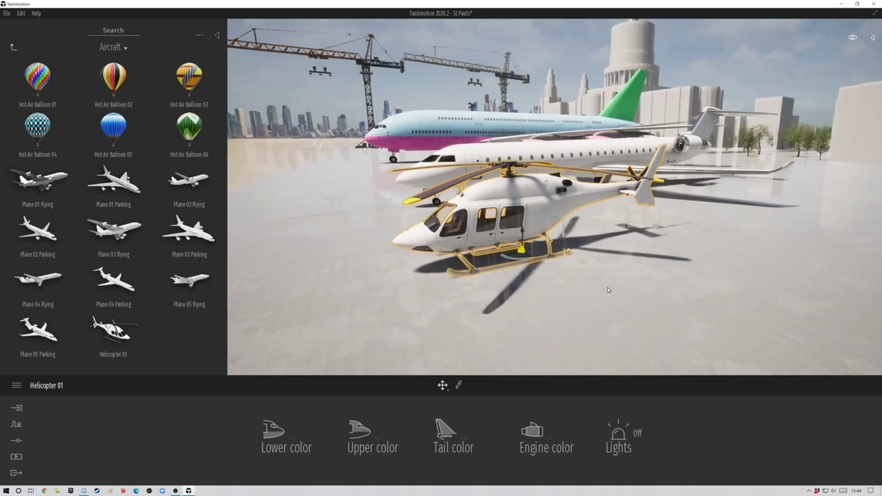
click(283, 434)
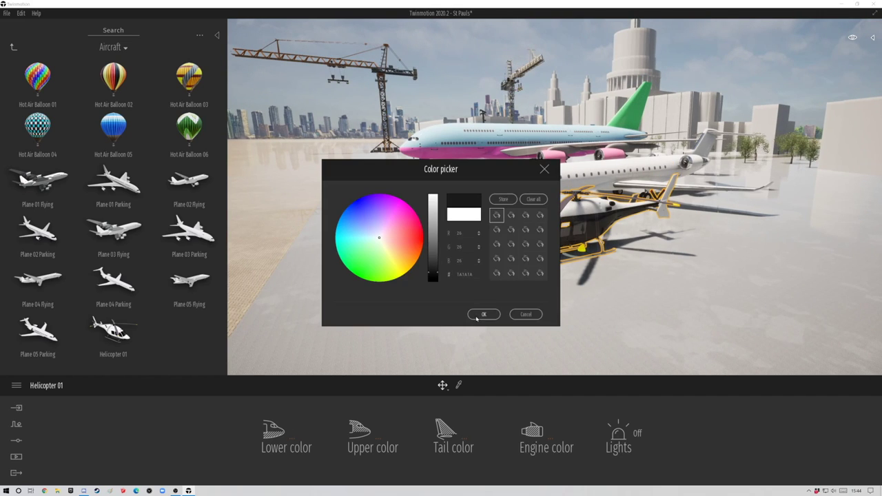
click(476, 318)
click(376, 437)
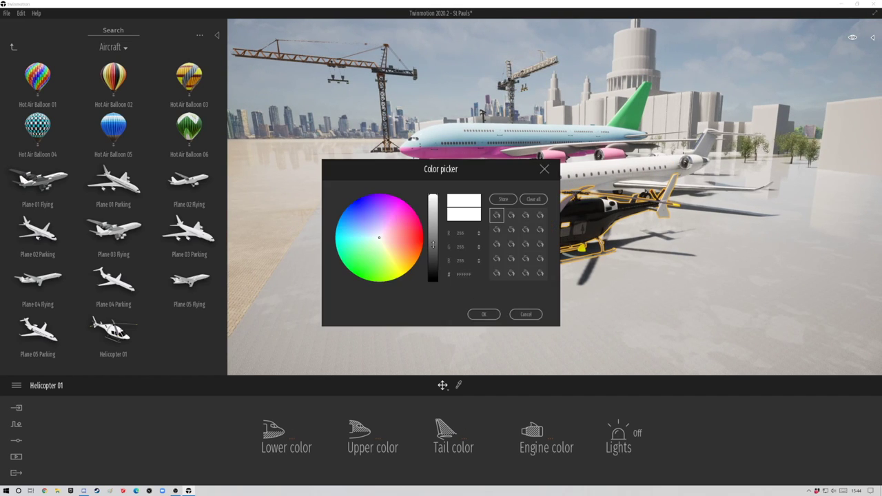
click(479, 314)
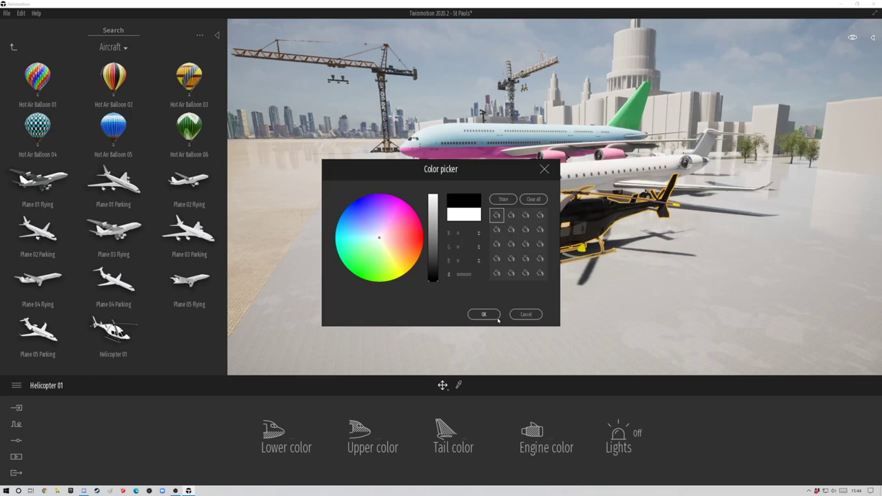
click(495, 319)
Line up an EU road truck, a US road truck and a US road truck cistern on the ground beside the helicopter
middle_drag(513, 303, 551, 297)
right_drag(551, 298, 609, 295)
middle_drag(609, 295, 572, 268)
scroll(572, 292, up, 4)
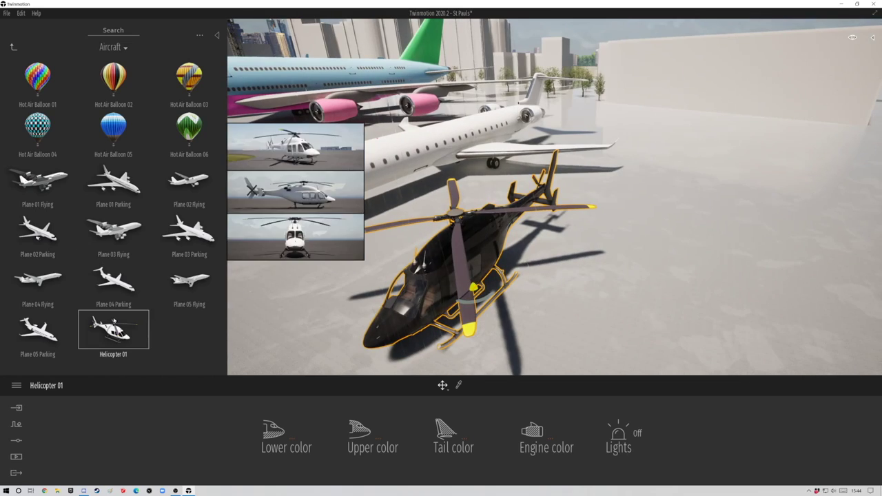
click(12, 46)
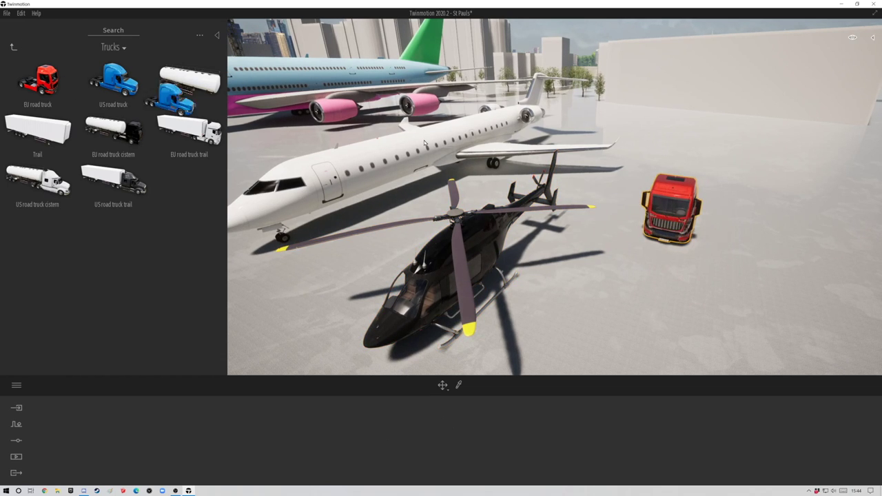
drag(42, 198, 836, 246)
right_drag(836, 246, 779, 279)
scroll(605, 309, up, 4)
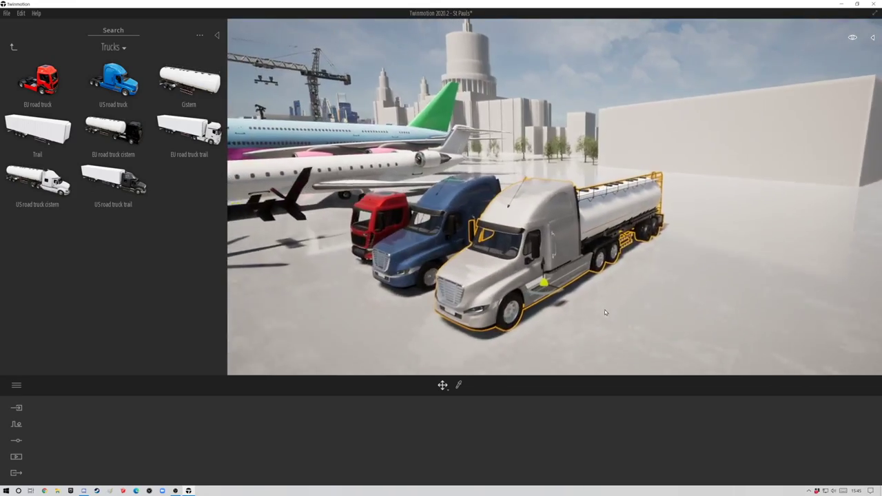
middle_drag(596, 305, 863, 80)
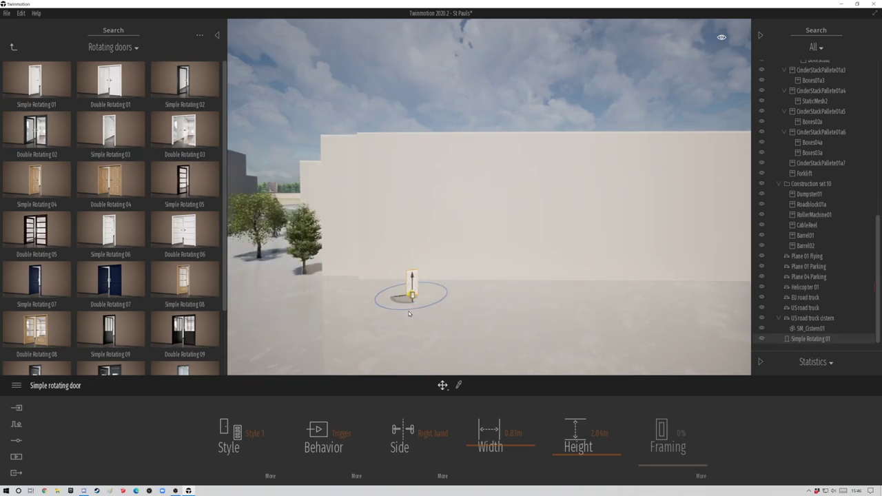
Approach and back away from the Simple Rotating 01 door to test its triggered opening
key(w)
key(q)
key(a)
key(e)
key(w)
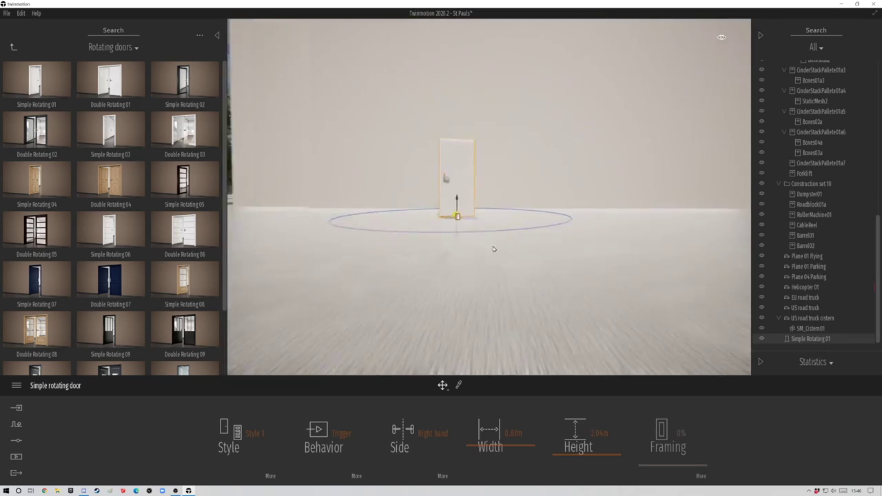
key(a)
key(s)
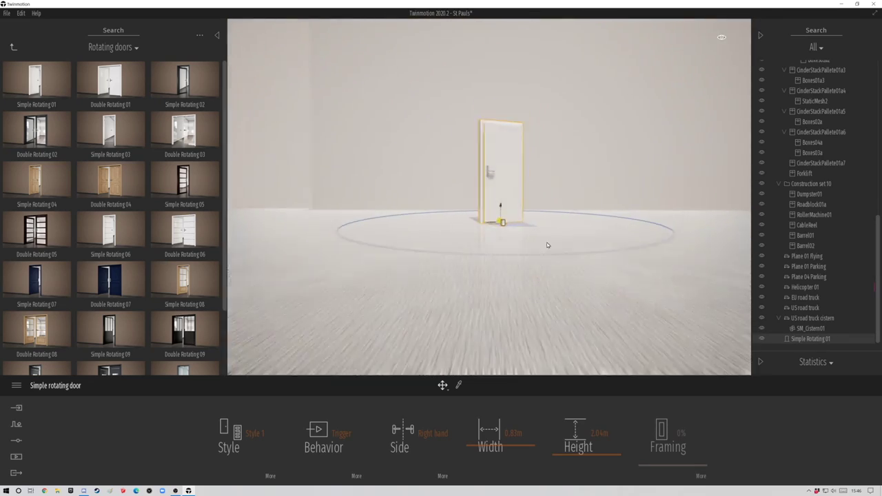
Place Double Rotating 01, Simple Rotating 02, and Double Rotating 03, 06 and 09 doors in a row beside the first door
key(e)
key(d)
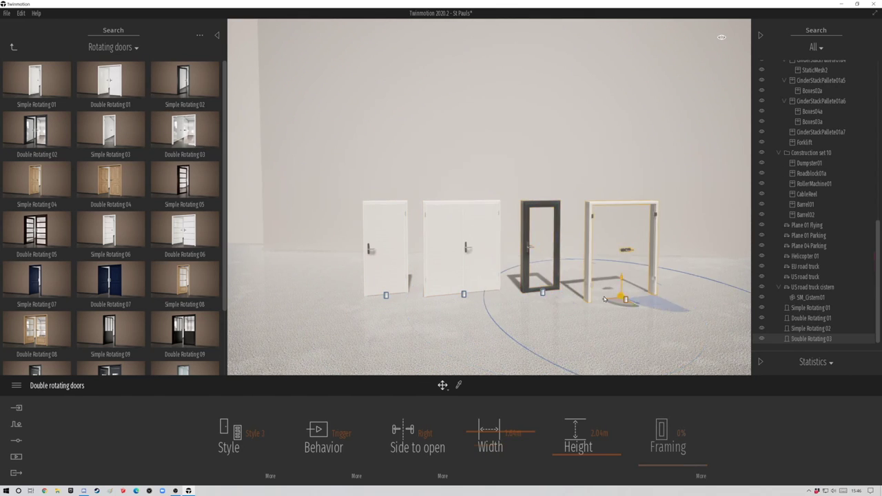
key(d)
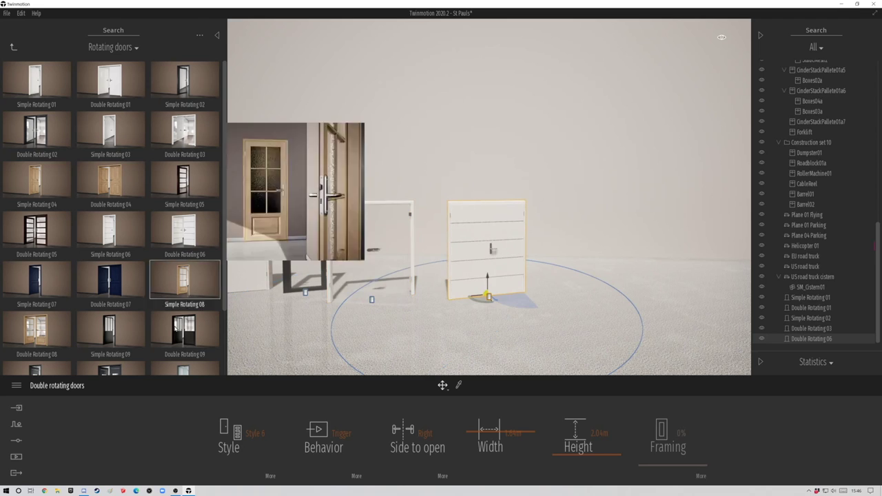
drag(175, 328, 604, 296)
key(d)
Walk along the row of rotating doors, moving closer and back to test how each one is triggered
key(w)
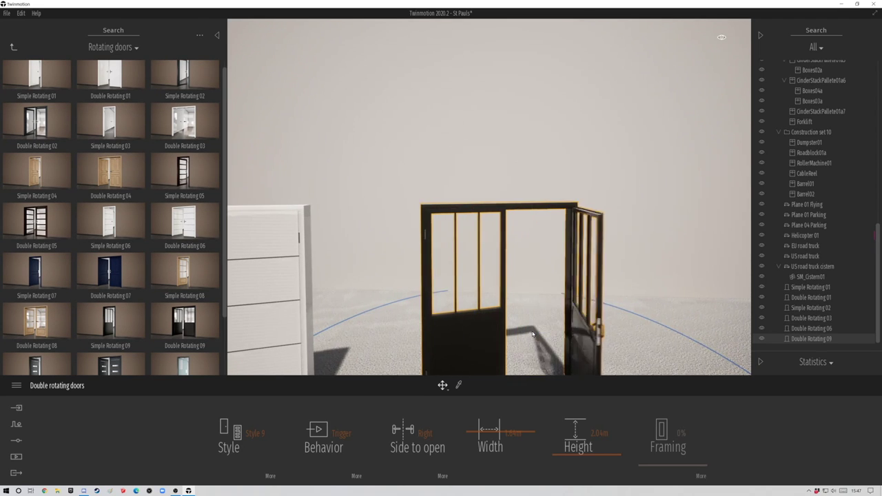
key(a)
key(a)
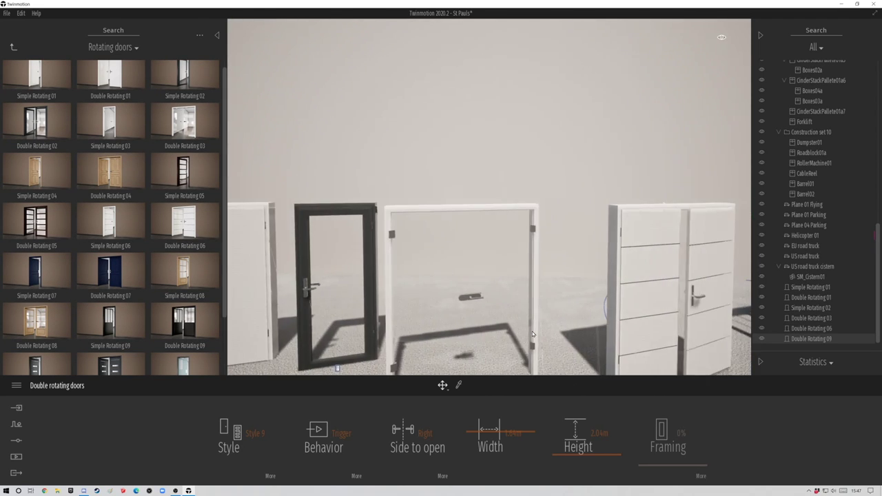
key(w)
key(s)
key(a)
key(w)
key(s)
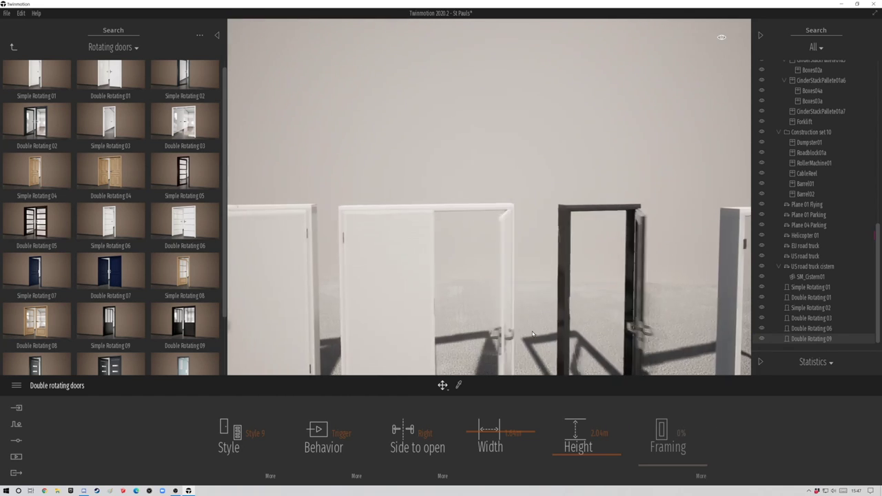
Set the Double Rotating 01 door's behavior to Open, its style to Style 9 and its side to open to Left
right_drag(532, 334, 531, 366)
key(s)
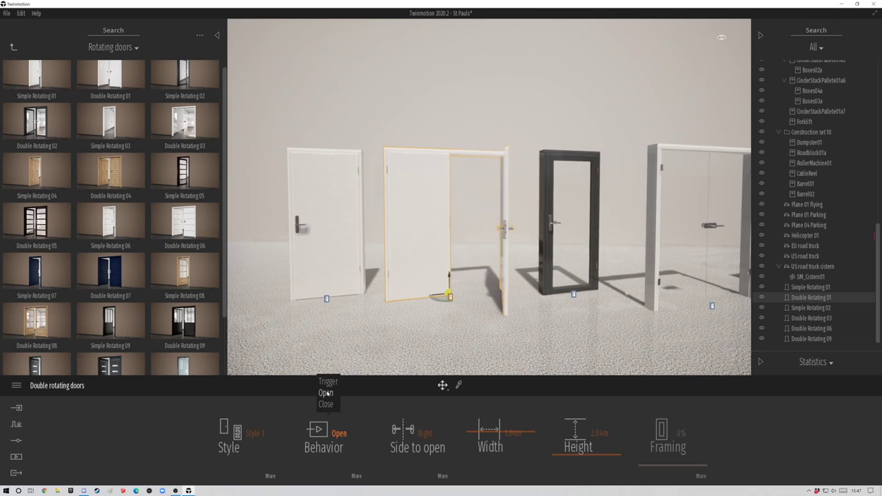
click(252, 432)
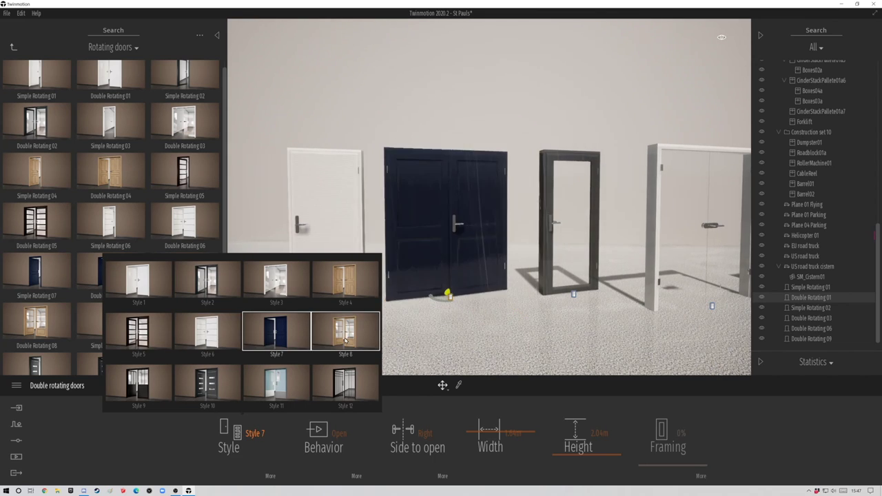
click(140, 391)
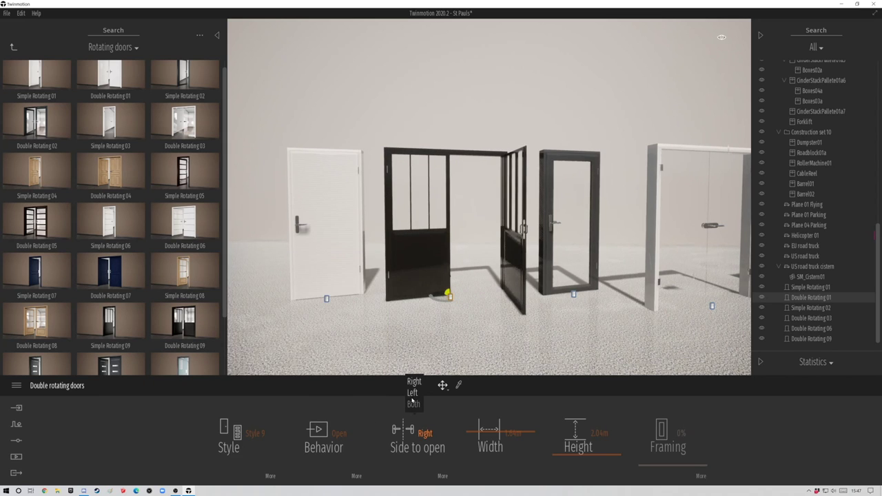
click(412, 392)
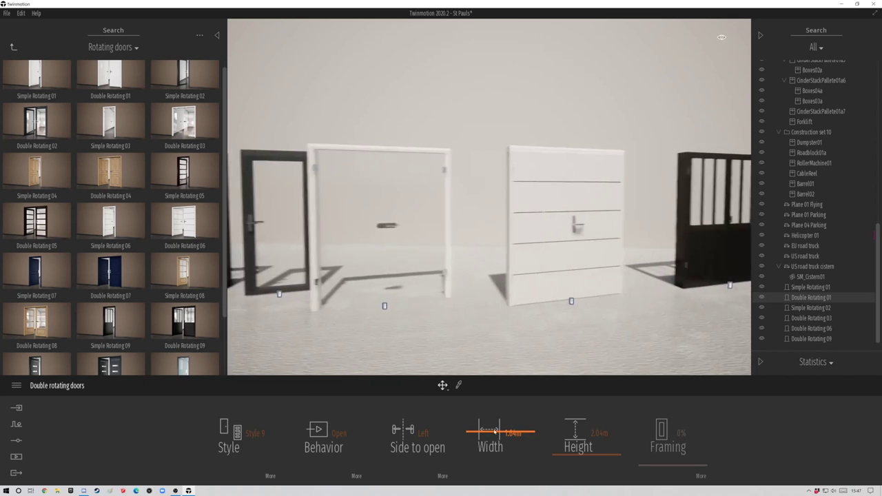
Reduce the width of the open Style 9 double door to 1.27 m and increase its height
key(d)
key(s)
key(a)
key(w)
key(s)
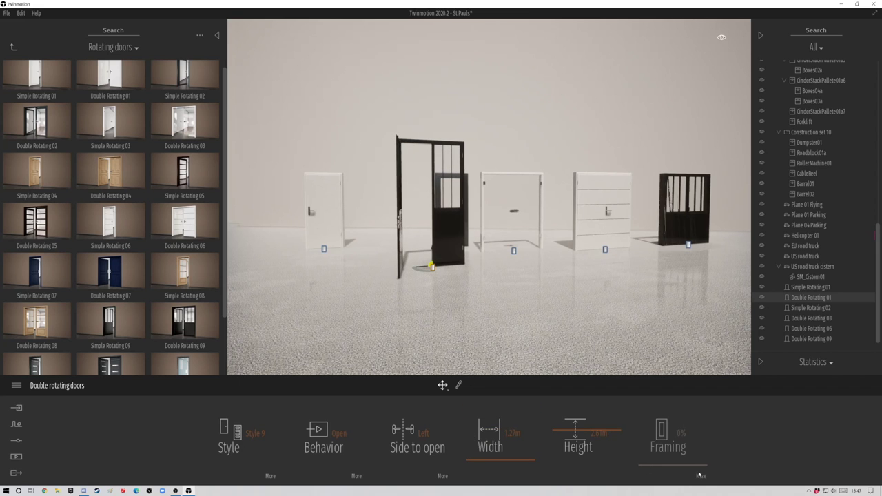
Place a Double Rotating 12 door in front of the others and set its trigger radius to 4.5 m
scroll(186, 331, down, 2)
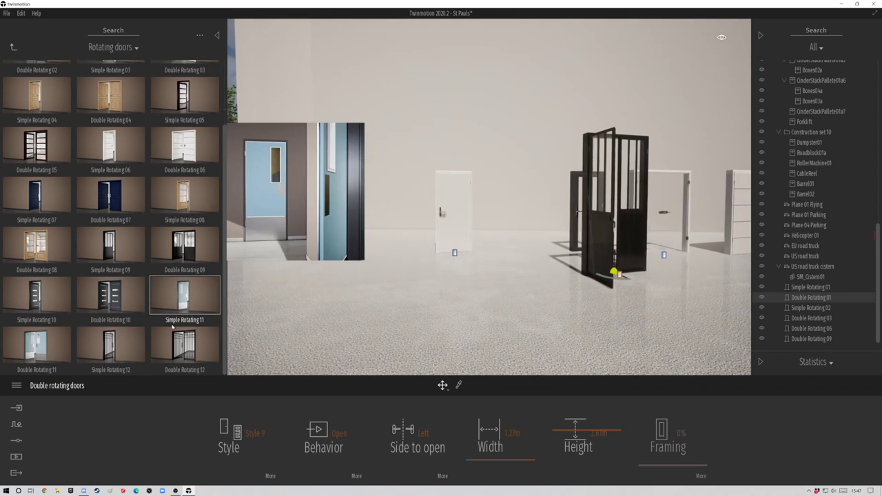
drag(188, 354, 348, 326)
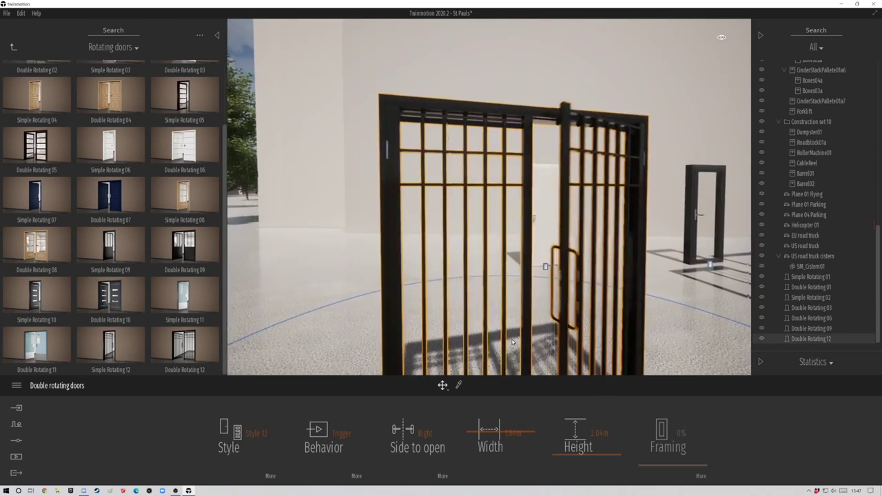
click(338, 433)
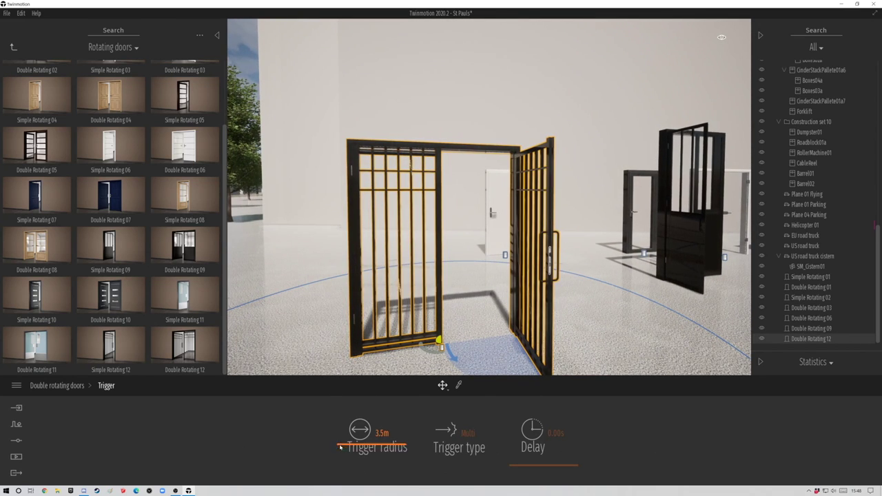
scroll(464, 341, down, 3)
scroll(463, 341, up, 2)
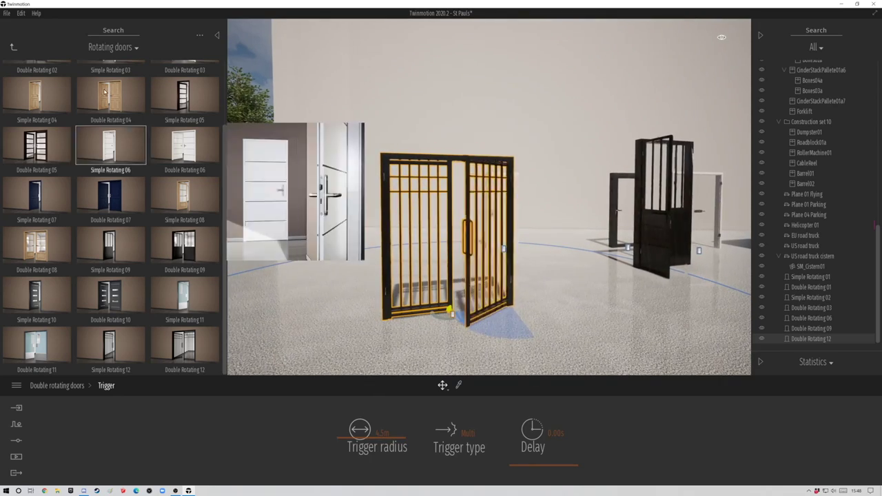
Place a Simple Sliding 01 door near the rotating doors and move around it to test its triggered opening
click(12, 48)
click(87, 82)
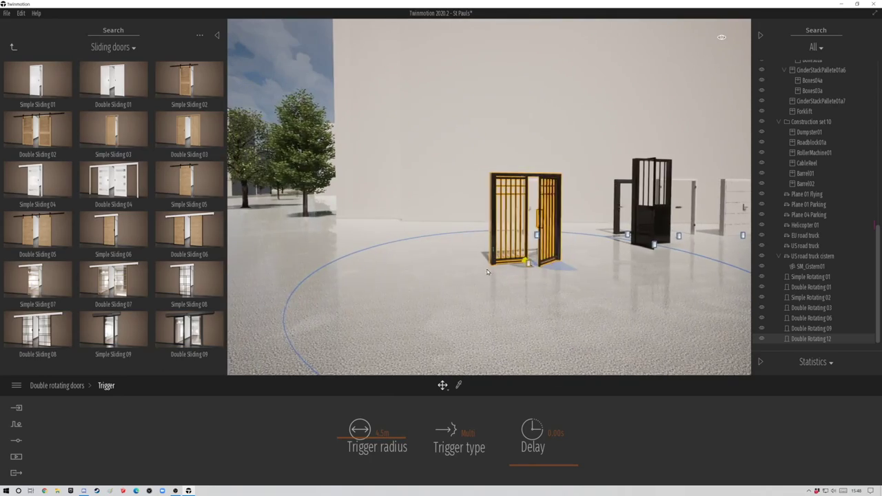
key(a)
key(w)
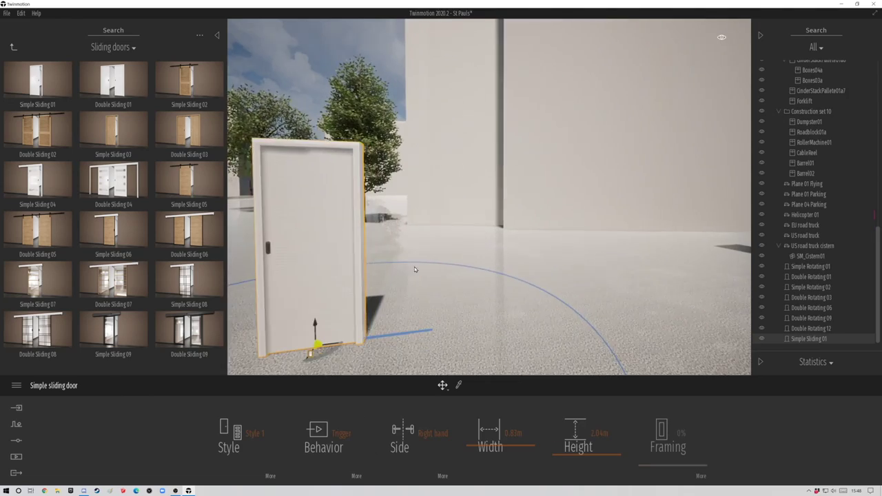
key(a)
key(s)
Place a Double Sliding 04 door beside the single sliding door and approach it to test its opening
drag(113, 180, 578, 287)
key(d)
key(w)
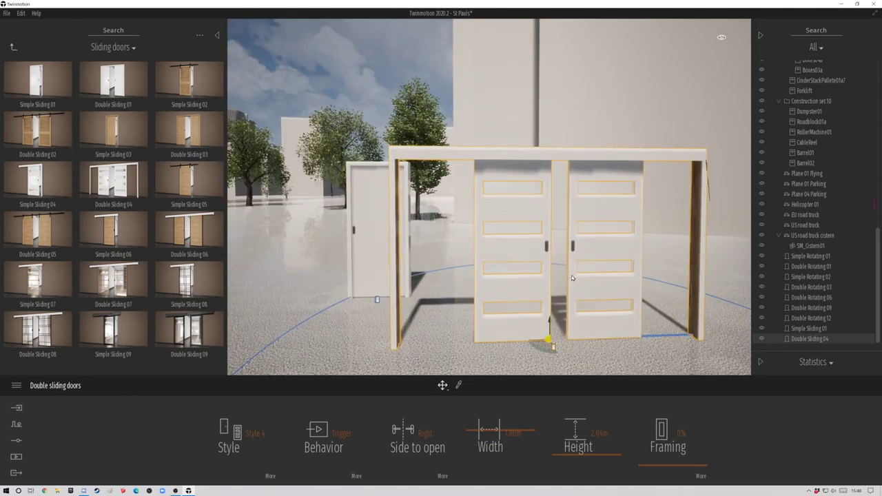
key(s)
Place a Double Sliding 09 door in front of the other sliding doors and change its style to Style 8
drag(189, 331, 347, 338)
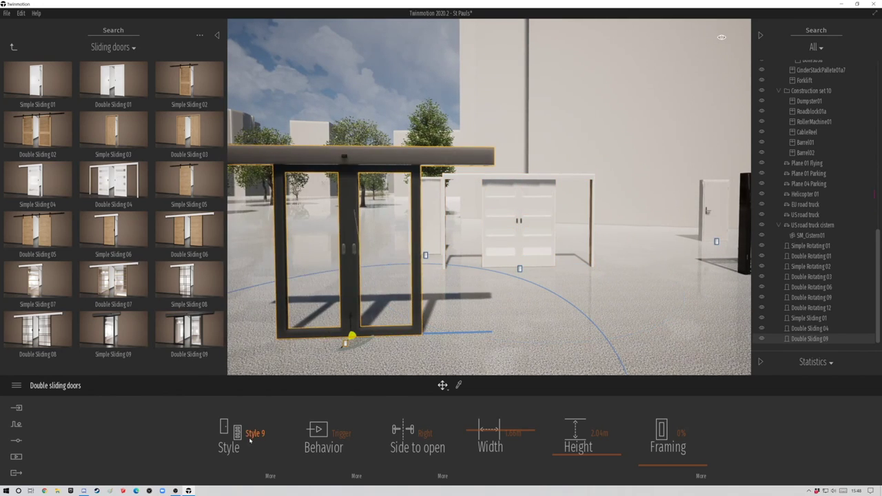
click(250, 440)
click(344, 331)
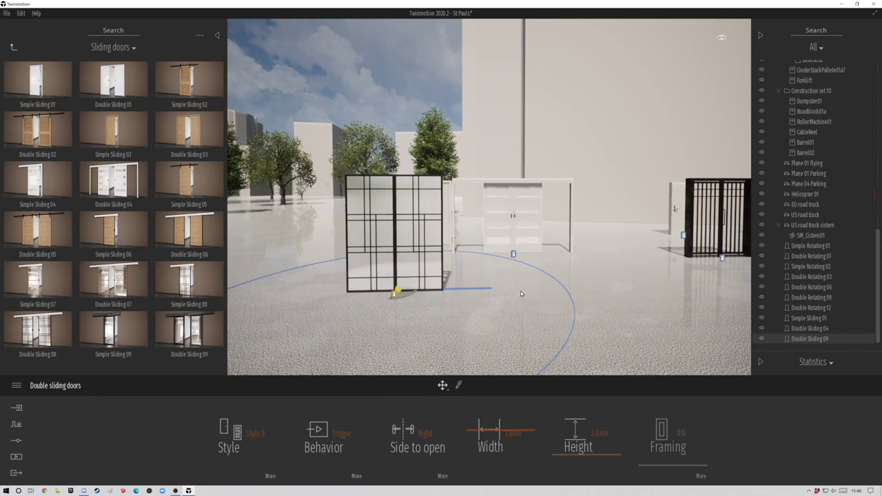
Test the Style 8 sliding door's triggered opening from nearby and set its side to open to Both
click(521, 294)
click(420, 272)
key(w)
key(a)
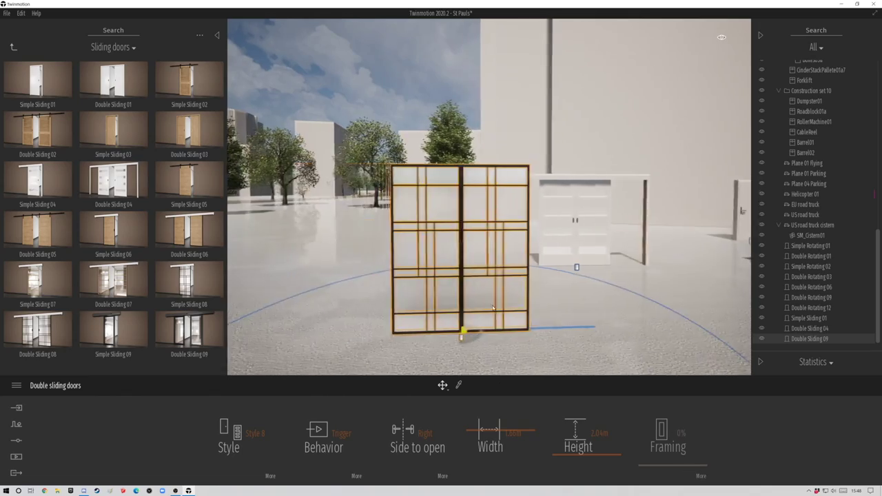
key(w)
key(s)
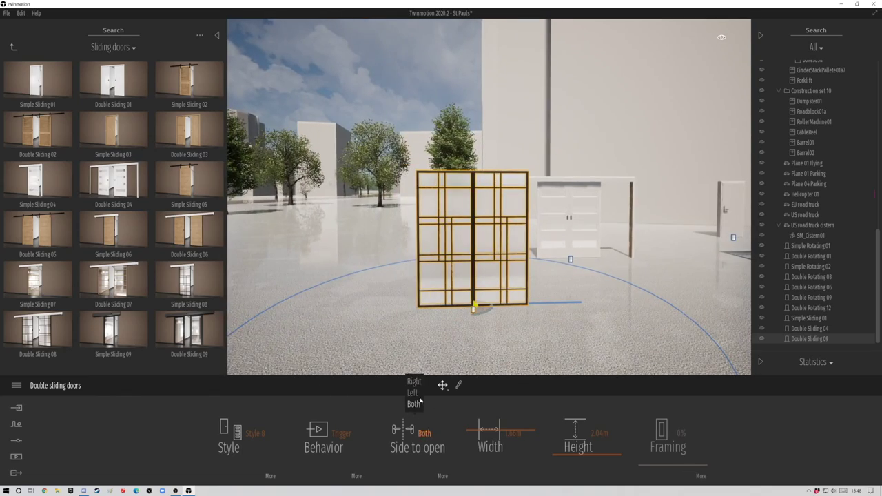
Choose Both as the opening direction for the Style 8 sliding door
click(414, 404)
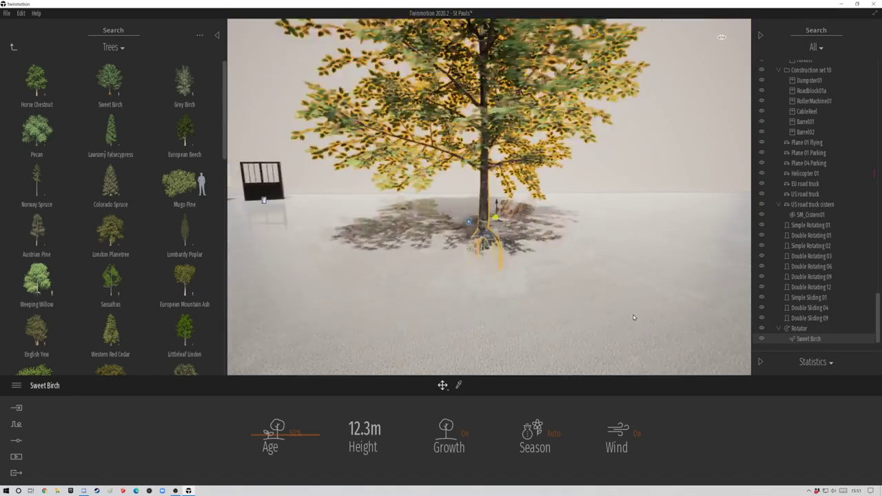
Place Rock 1 on the ground beside the Sweet Birch and add it to the Rotator in the scene hierarchy
scroll(634, 317, down, 5)
right_drag(634, 318, 535, 252)
middle_drag(494, 270, 477, 319)
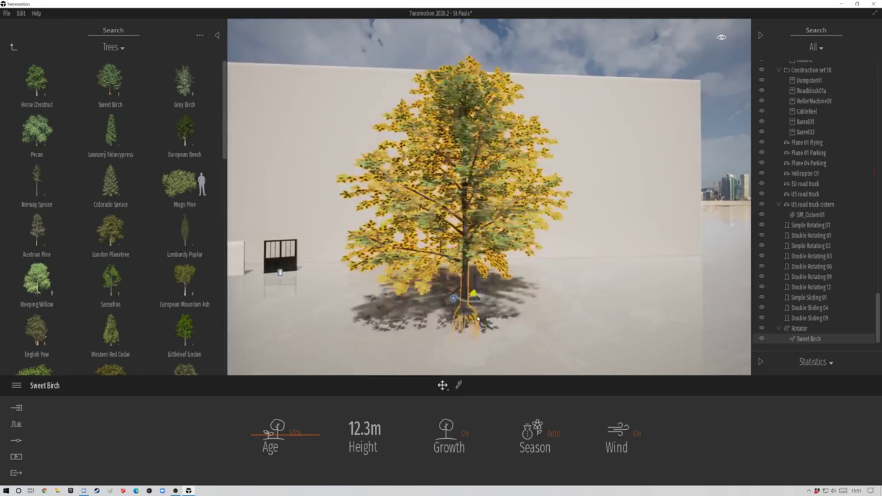
click(12, 47)
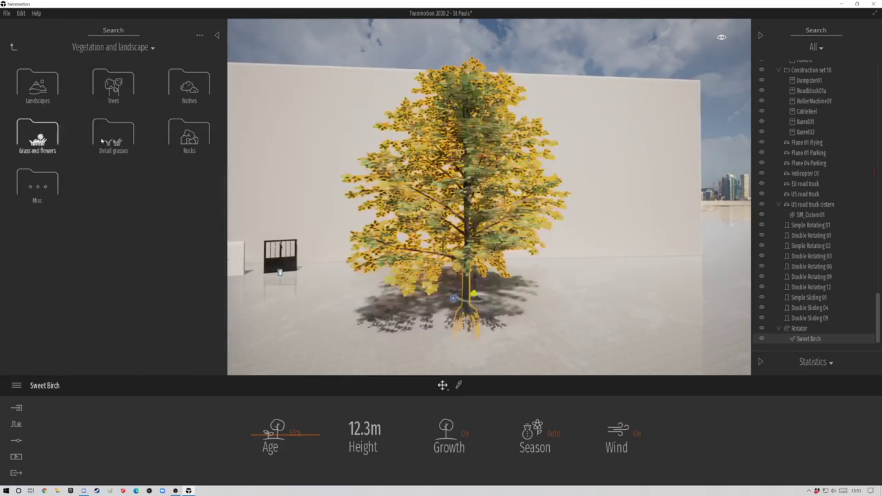
click(35, 131)
drag(587, 297, 603, 297)
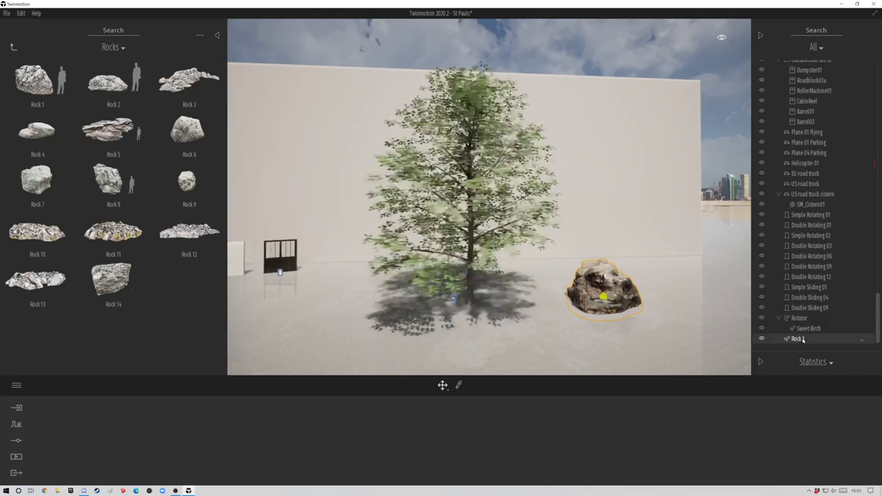
drag(802, 338, 801, 320)
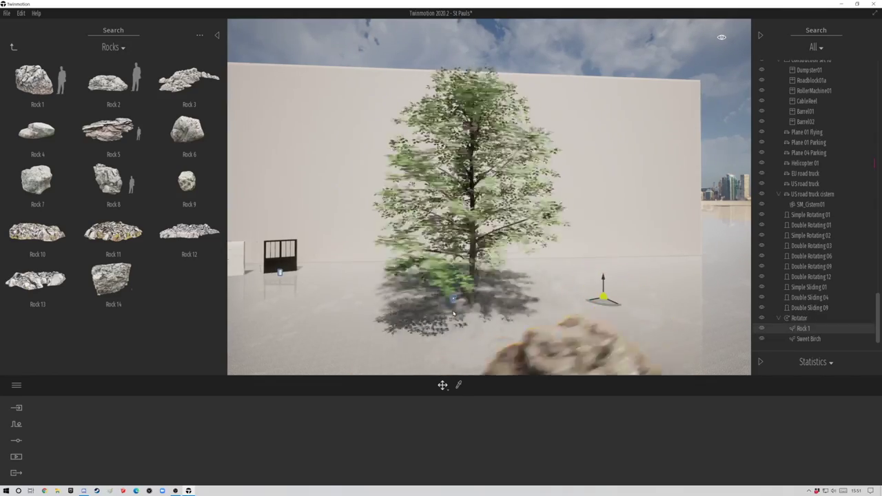
Set the Rotator's angle to -360° and briefly play its animation to check the combined tree and rock rotation
click(798, 319)
drag(347, 428, 346, 470)
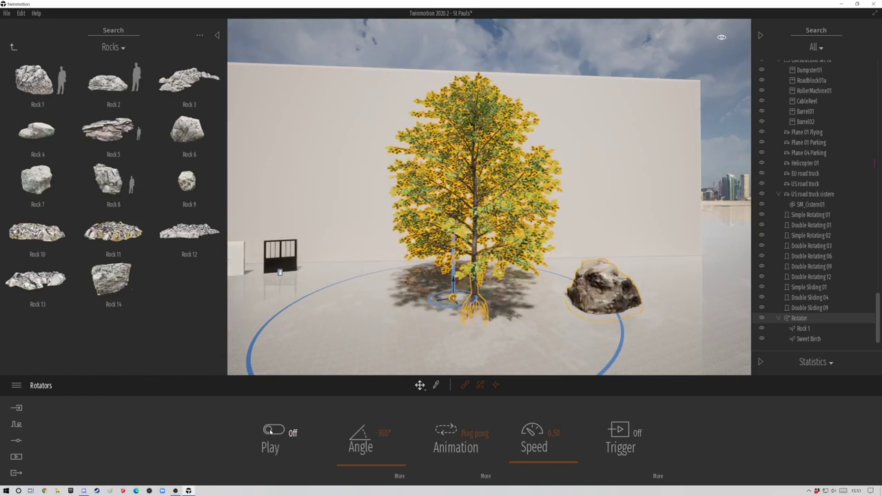
click(270, 429)
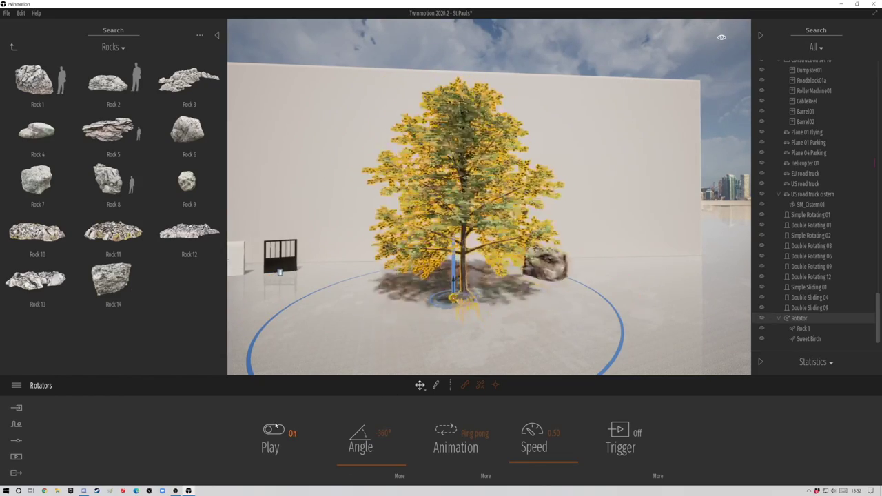
click(269, 429)
Place a Rotating Door animator on the open ground beyond the rock and view it up close
key(s)
key(d)
key(w)
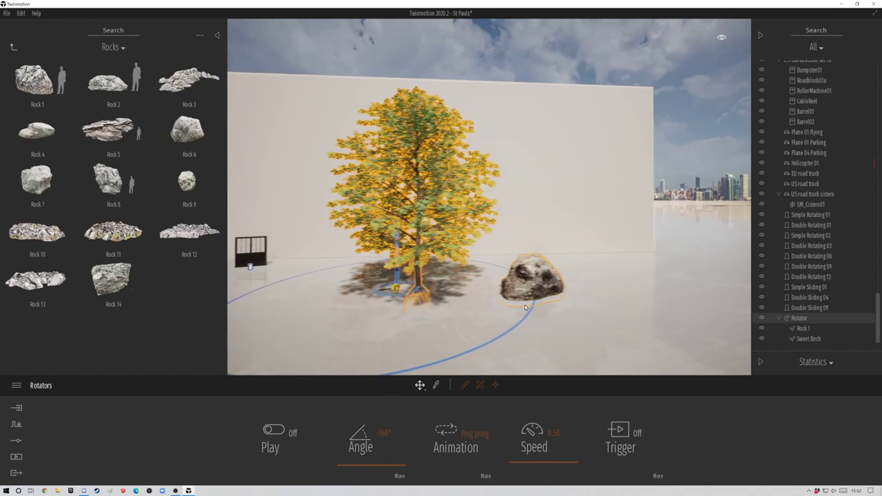
click(13, 47)
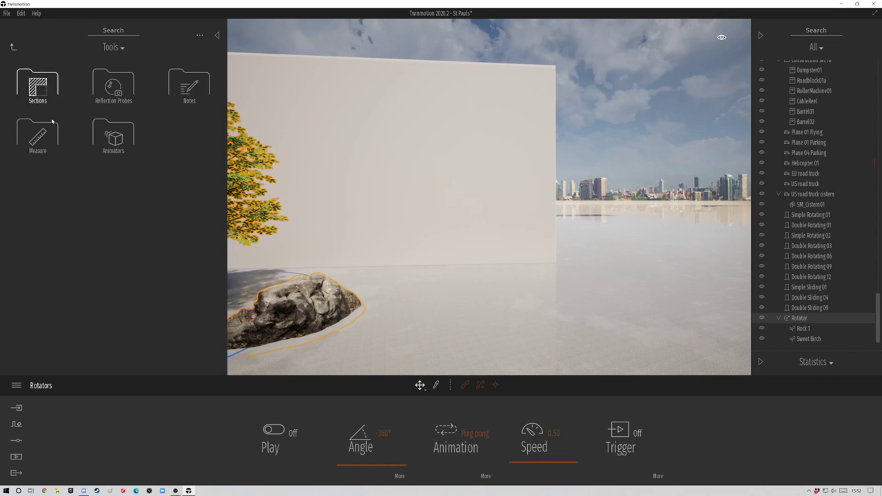
key(w)
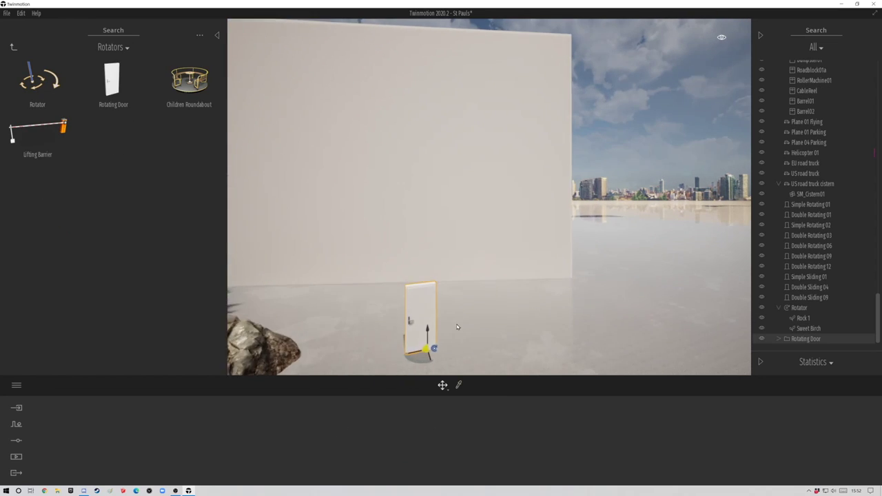
right_drag(457, 329, 452, 316)
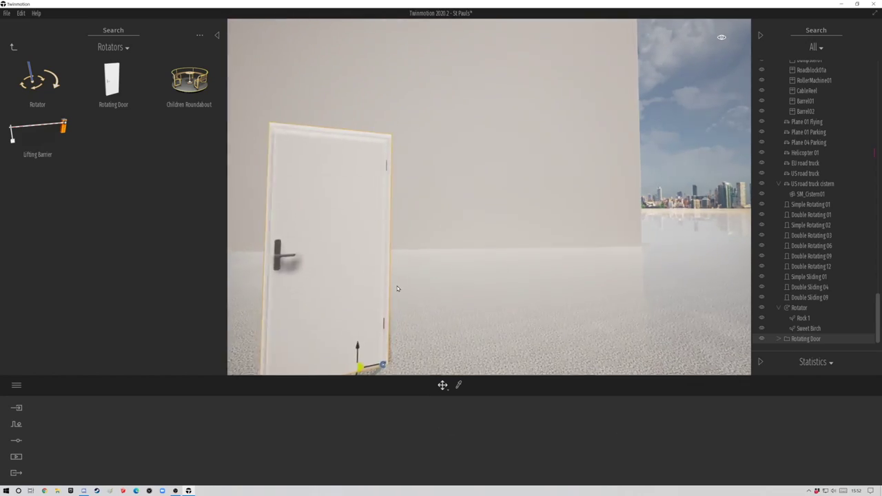
Place a Children Roundabout beside the rotating door and look it over
drag(190, 82, 540, 322)
key(w)
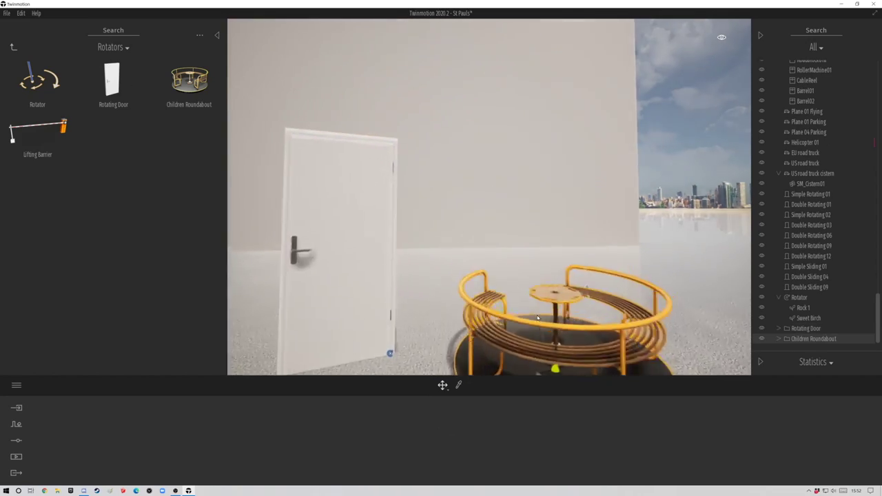
key(s)
key(q)
Place a Lifting Barrier in front of the rotating door and roundabout and view it from nearby
drag(40, 129, 380, 270)
key(s)
right_drag(478, 252, 441, 252)
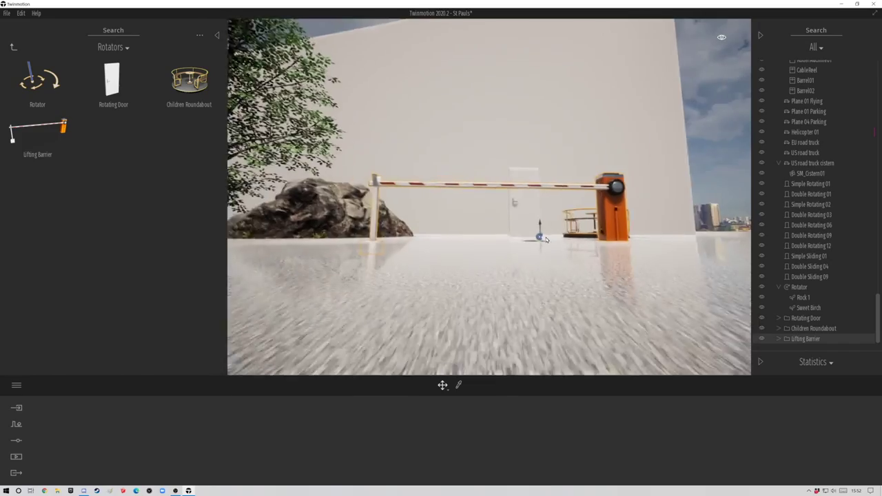
key(e)
key(w)
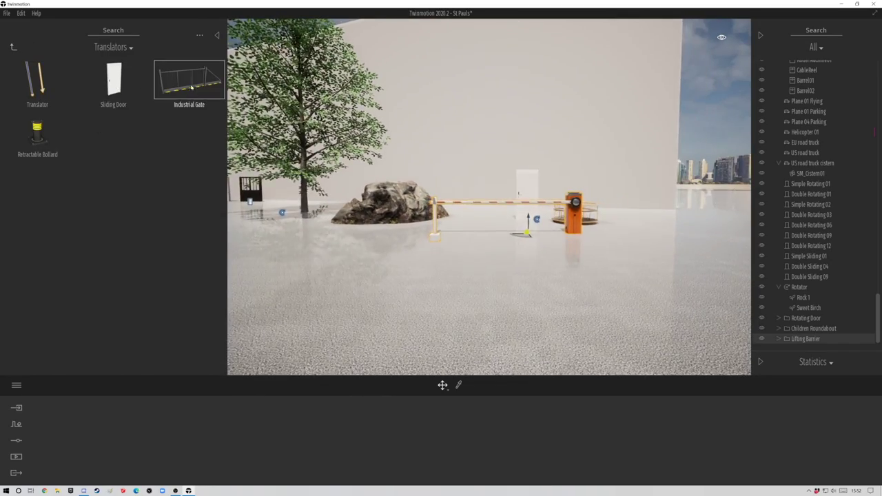
Place an Industrial Gate in front of the lifting barrier and approach it to test its opening
drag(189, 81, 501, 296)
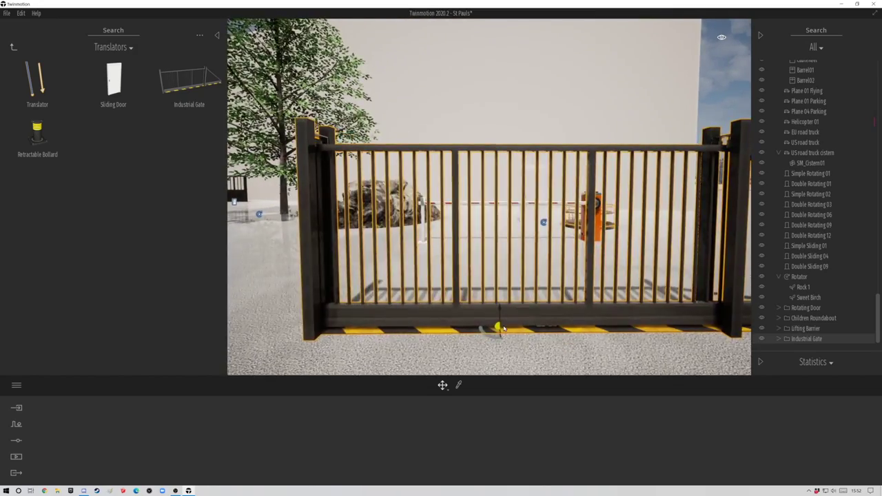
key(w)
key(s)
key(w)
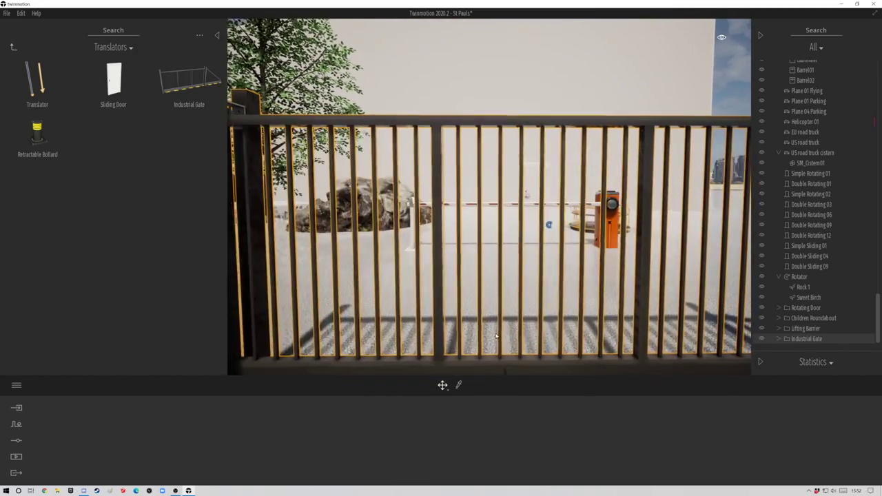
key(s)
Select the industrial gate's translator, increase its distance to about 35 m, and test the gate's movement
click(496, 298)
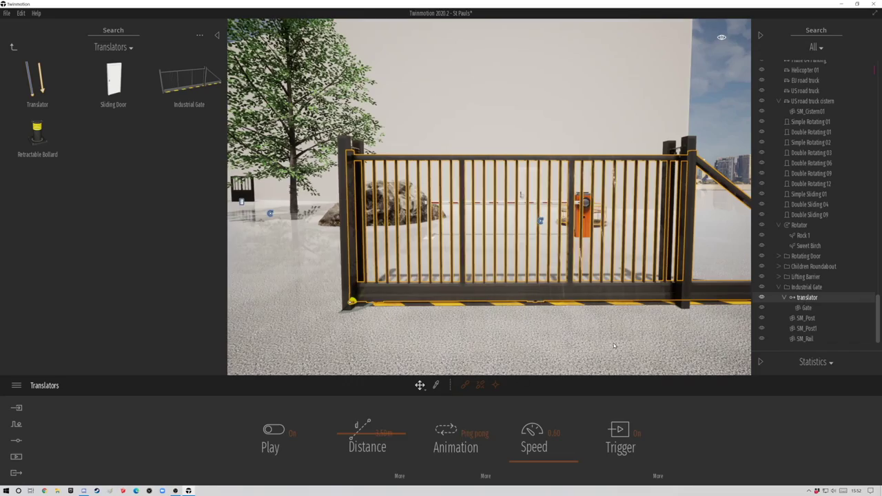
key(s)
key(w)
key(s)
key(w)
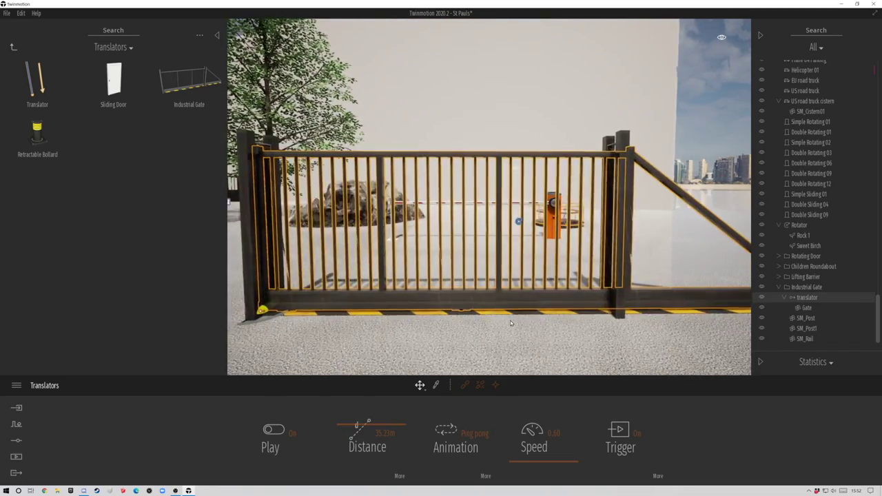
key(s)
Set the gate translator's animation to Once and its distance to -10.23 m
click(474, 434)
key(w)
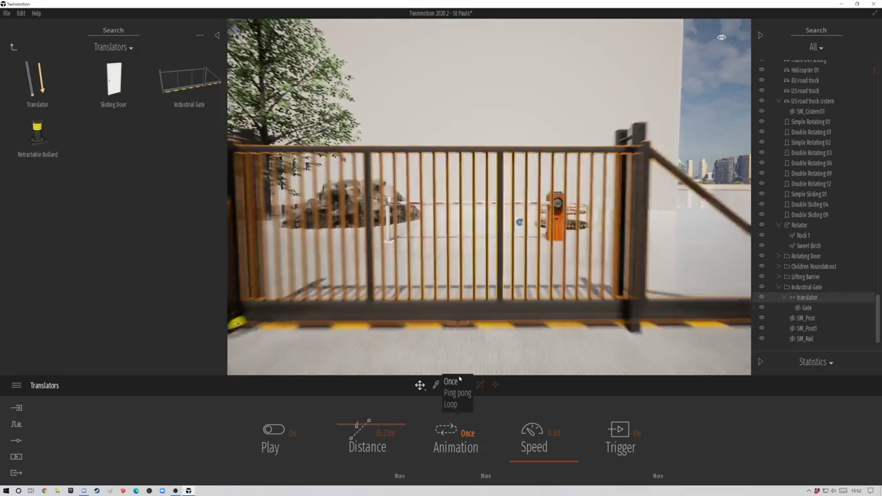
key(s)
drag(364, 433, 303, 441)
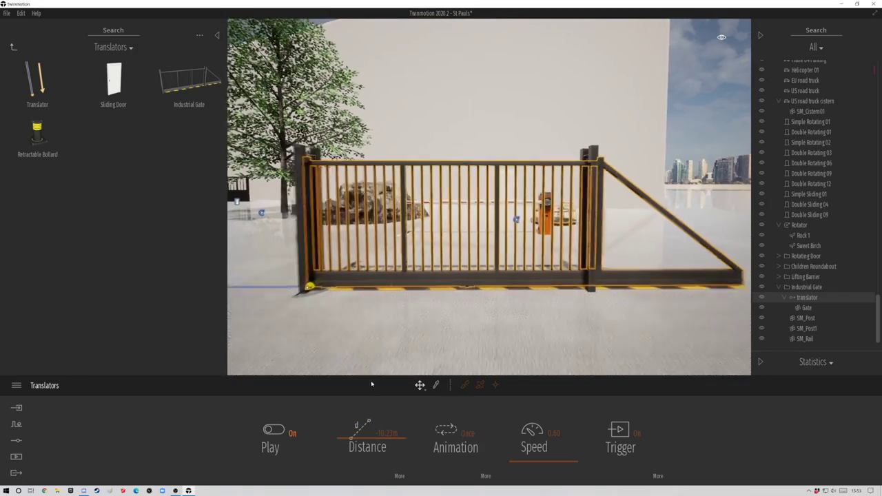
Check the gate translator's Trigger option and approach the gate to test its opening
key(w)
click(637, 433)
key(w)
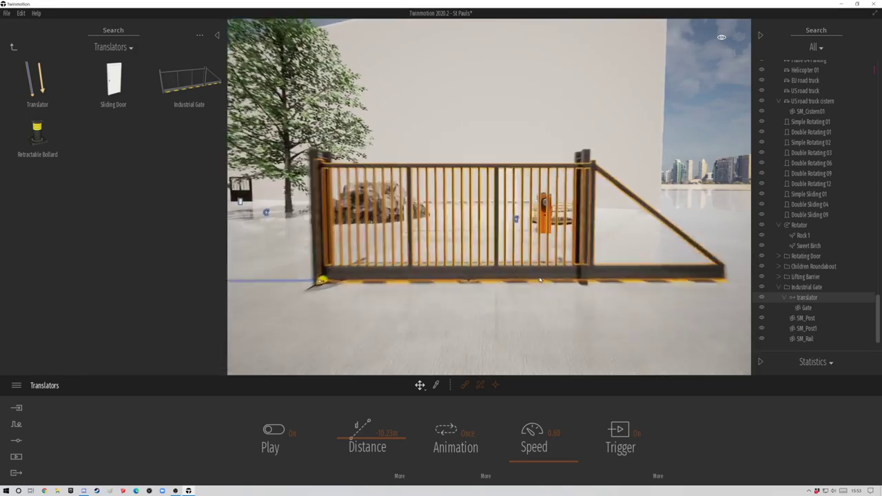
Place a Retractable Bollard on the ground in front of the industrial gate
key(s)
key(s)
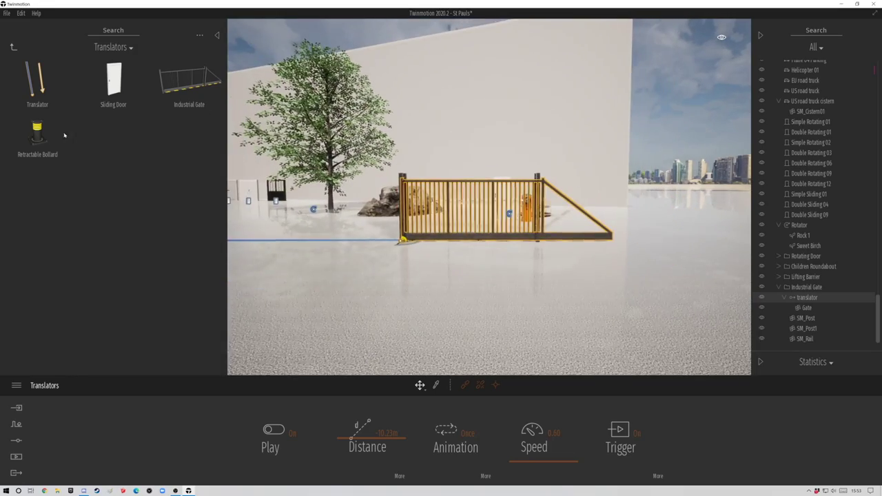
drag(381, 305, 382, 308)
scroll(382, 308, up, 5)
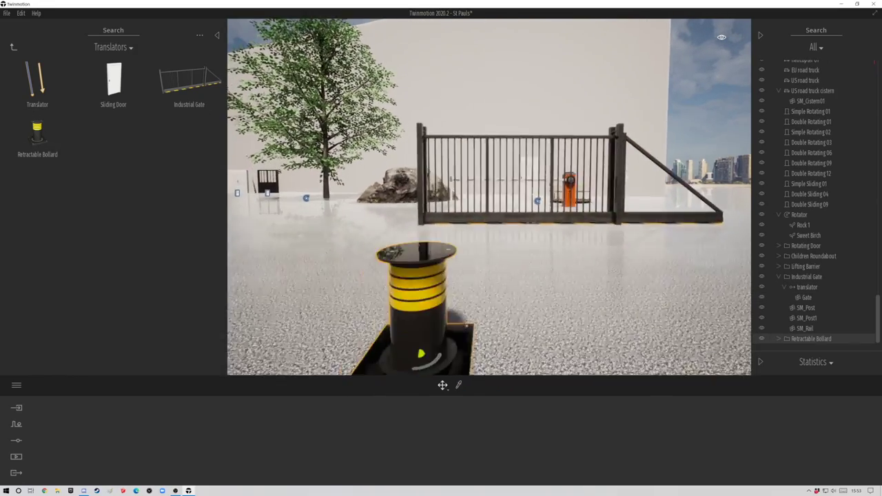
Duplicate the retractable bollard as three instances in a row at 0.94 m spacing
key(s)
right_drag(580, 238, 540, 287)
key(e)
alt+drag(520, 284, 587, 292)
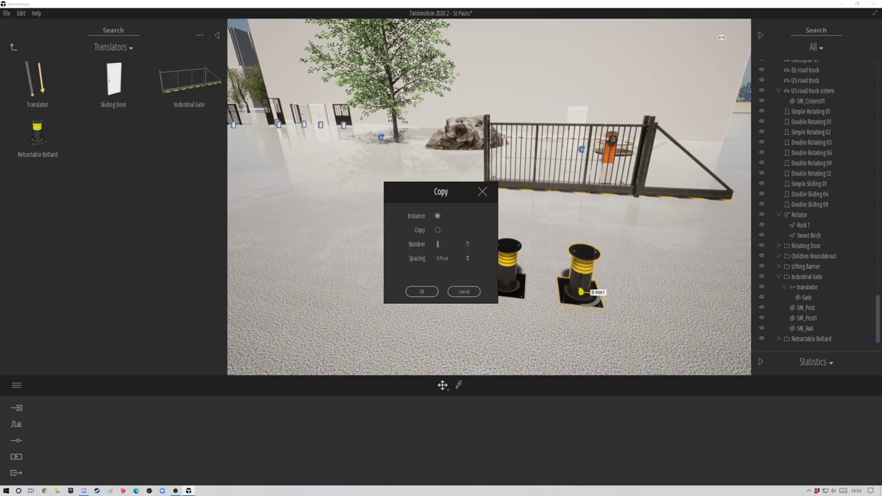
click(430, 292)
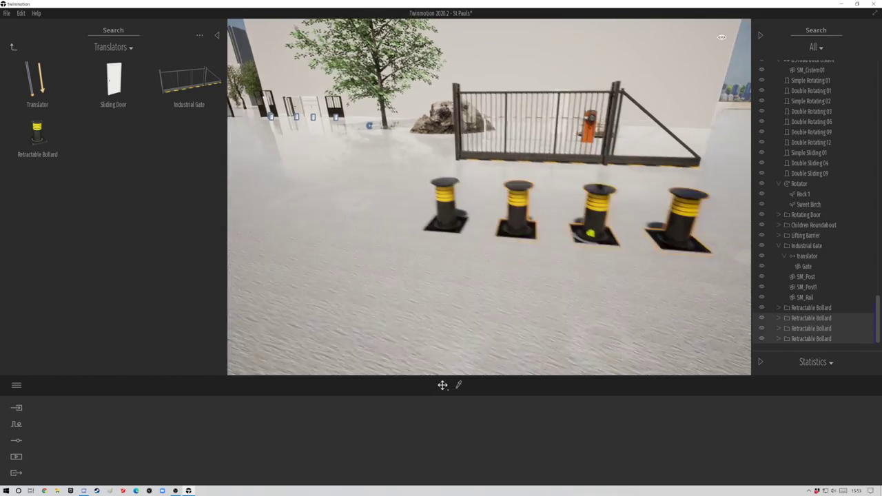
Approach the row of bollards to test their triggered retraction
scroll(557, 289, up, 2)
scroll(542, 283, up, 2)
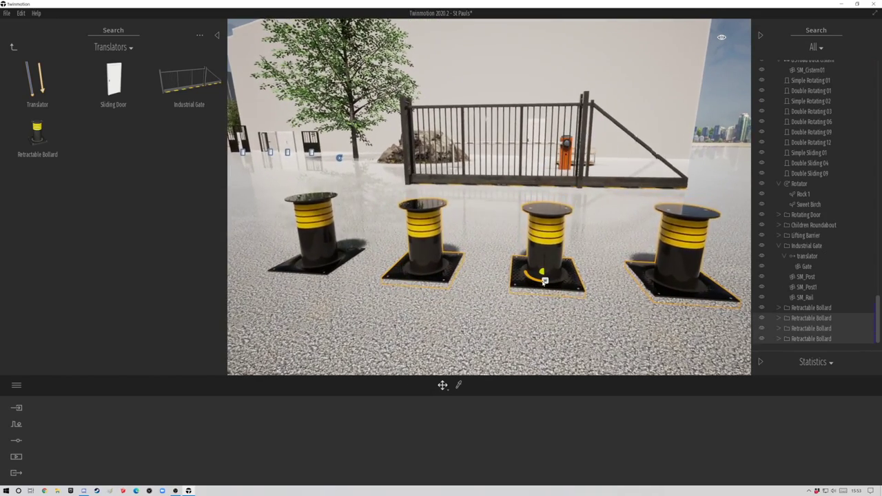
right_drag(543, 282, 559, 255)
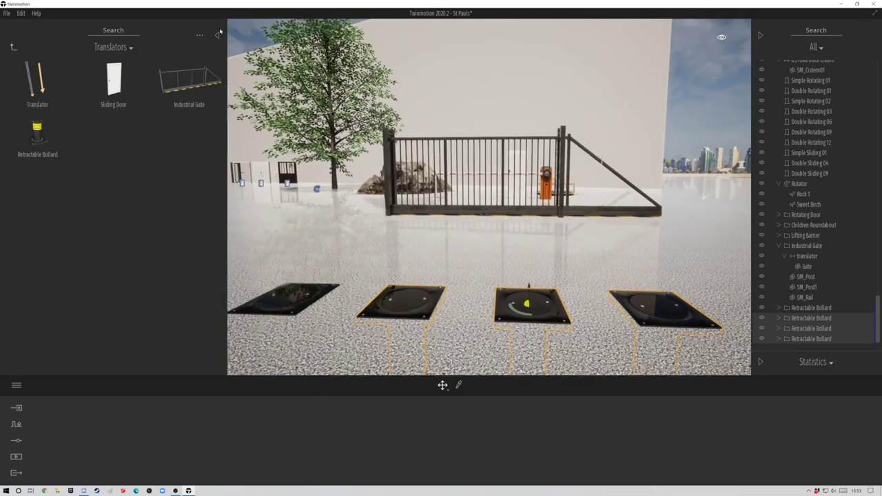
Collapse the asset library and move past the bollards up to the industrial gate to test its opening
click(218, 34)
scroll(427, 262, up, 5)
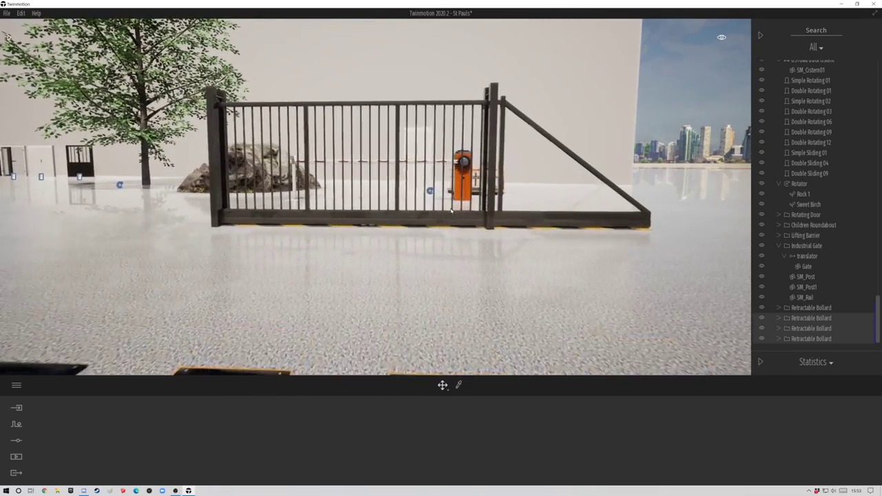
scroll(396, 301, up, 5)
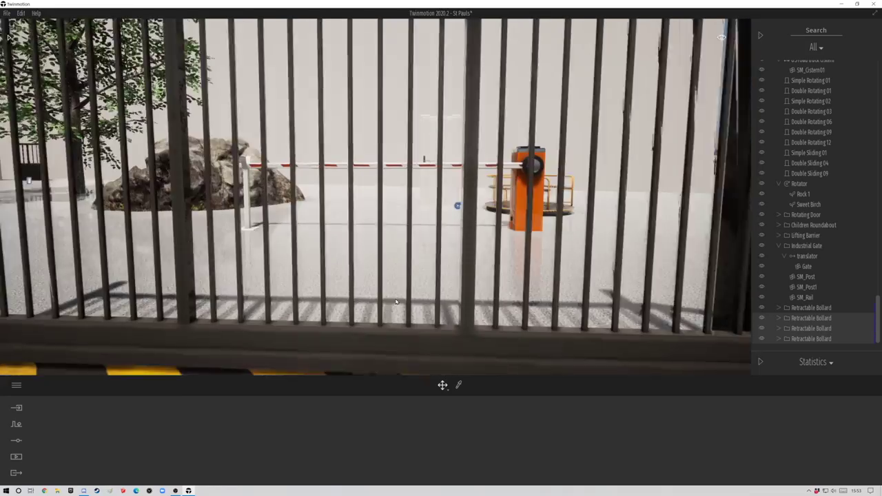